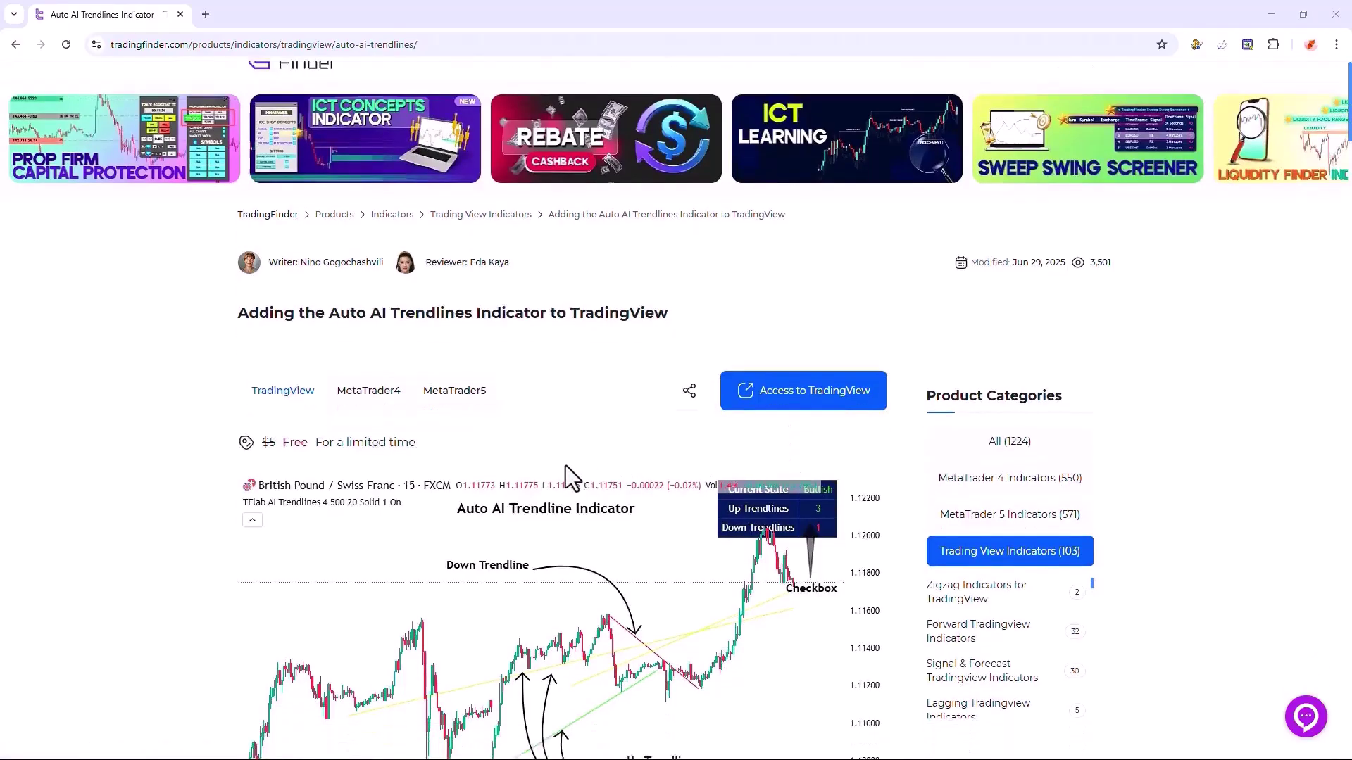
Scroll down through the page and back up again before returning to the chart
scroll(565, 470, down, 8)
scroll(562, 481, down, 8)
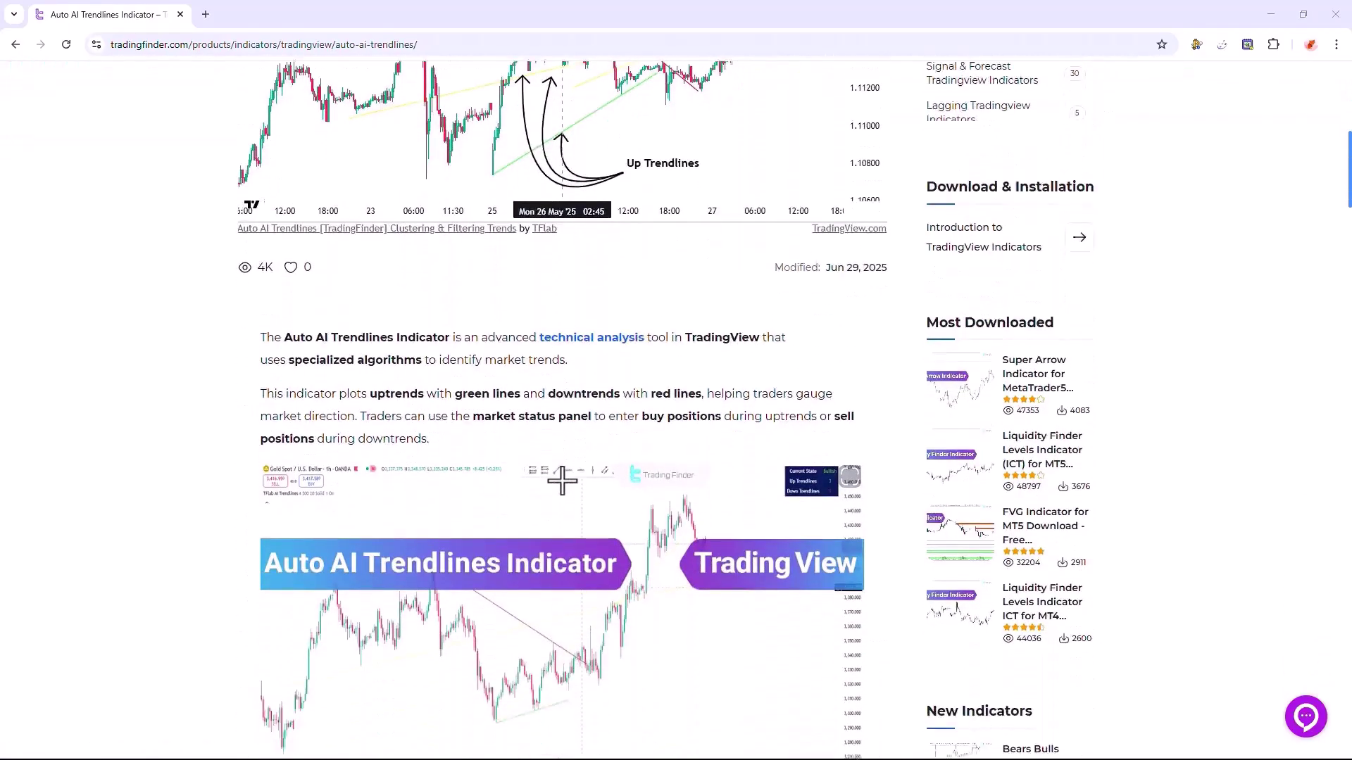
scroll(568, 504, down, 9)
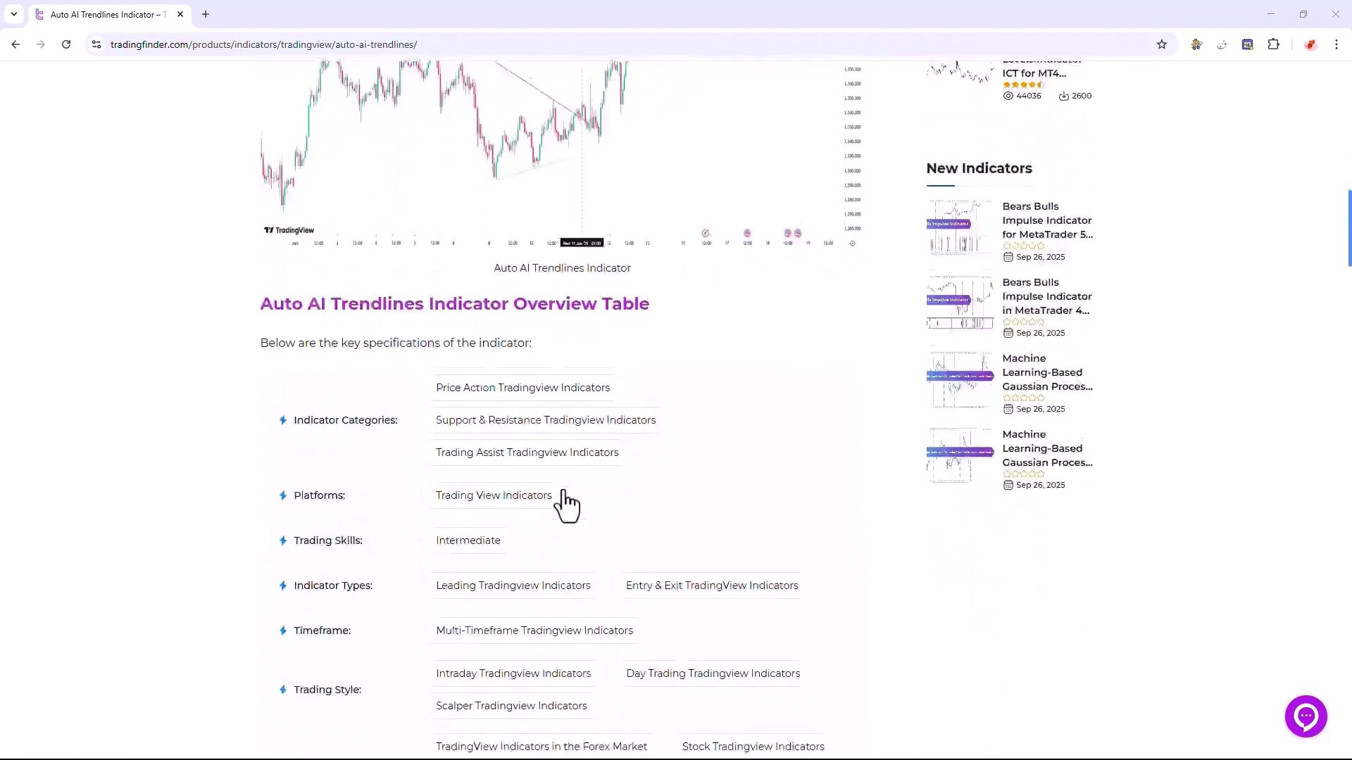
scroll(568, 505, down, 8)
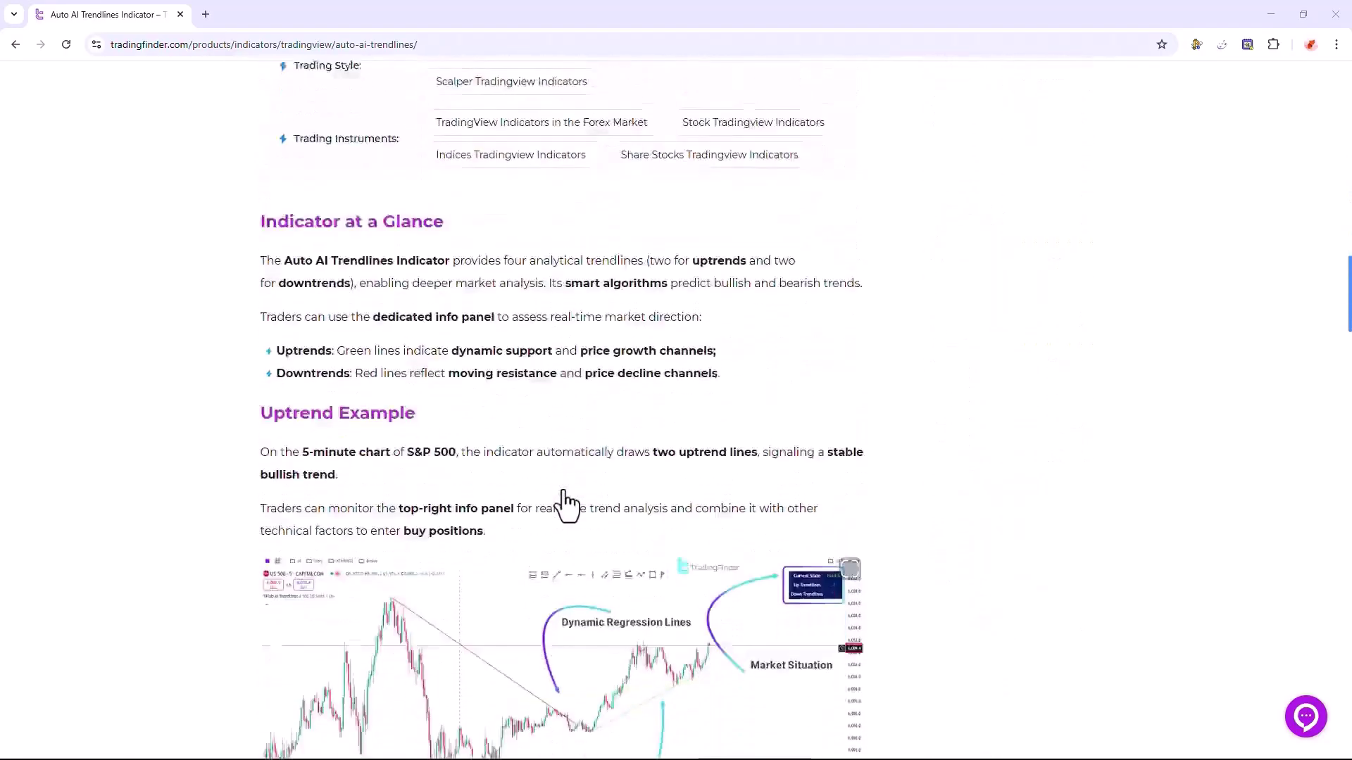
scroll(568, 505, down, 5)
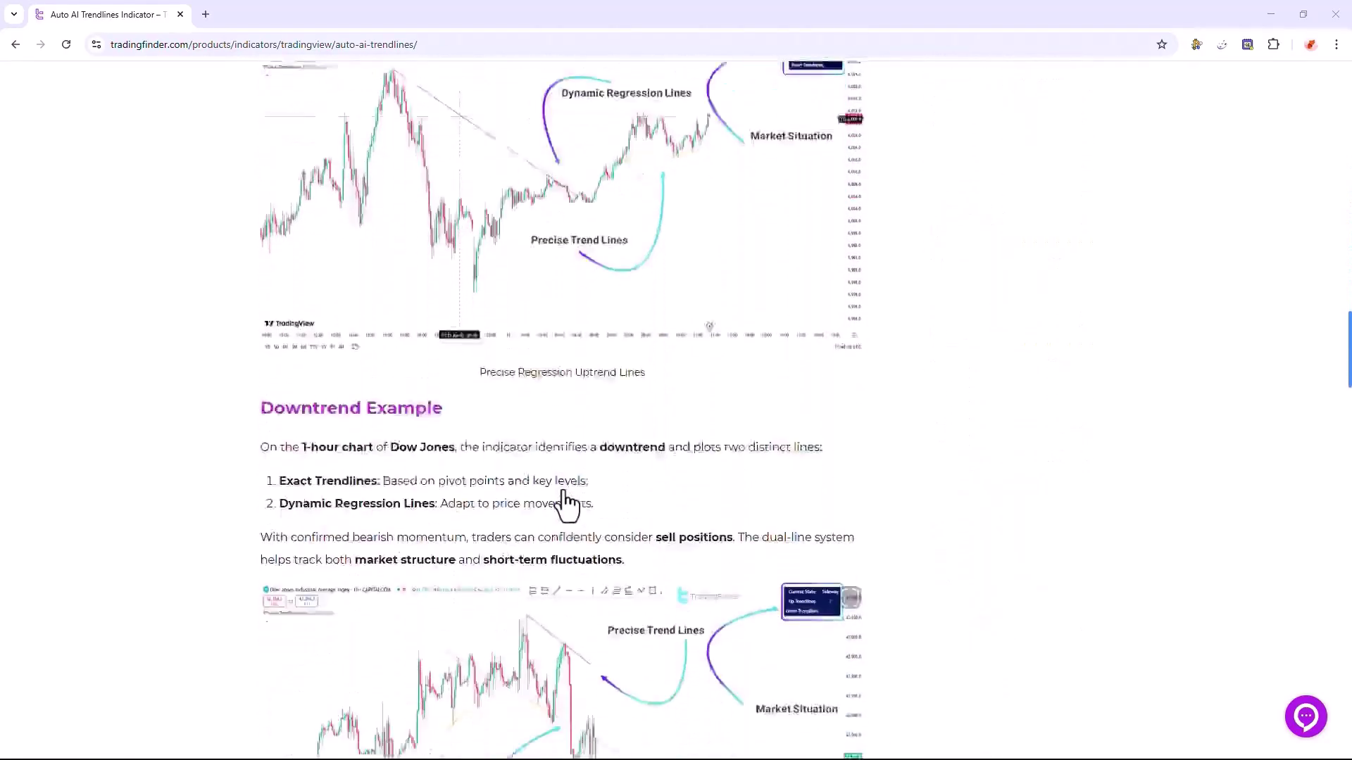
scroll(567, 505, up, 4)
scroll(567, 505, up, 11)
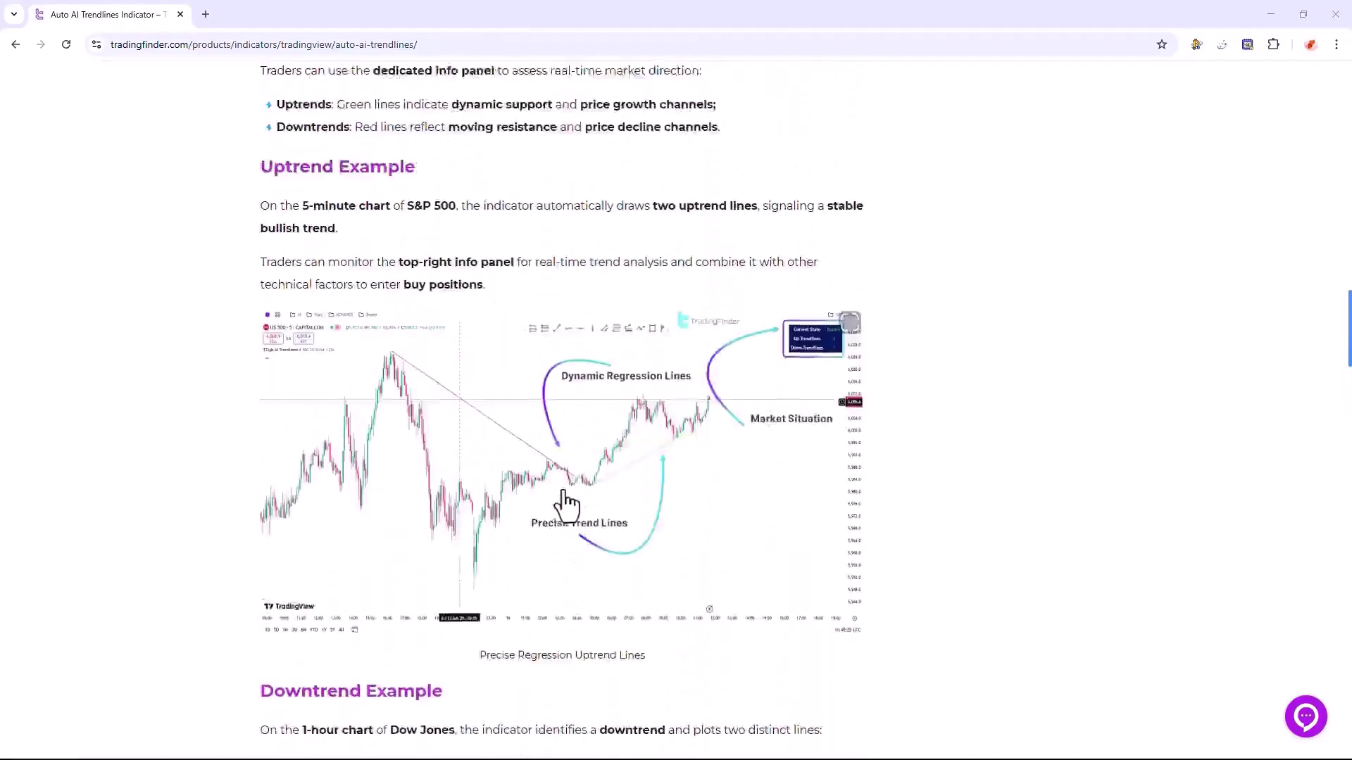
scroll(568, 505, up, 11)
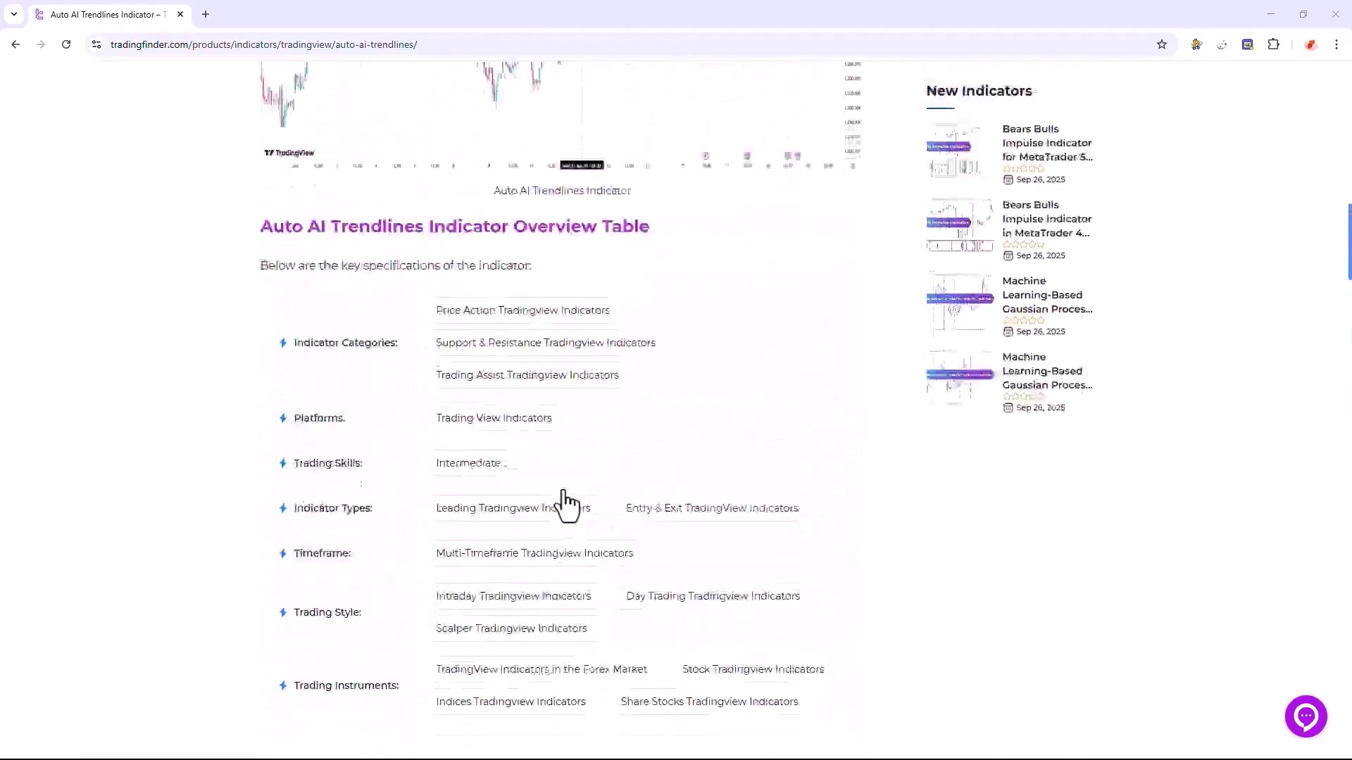
scroll(567, 505, up, 10)
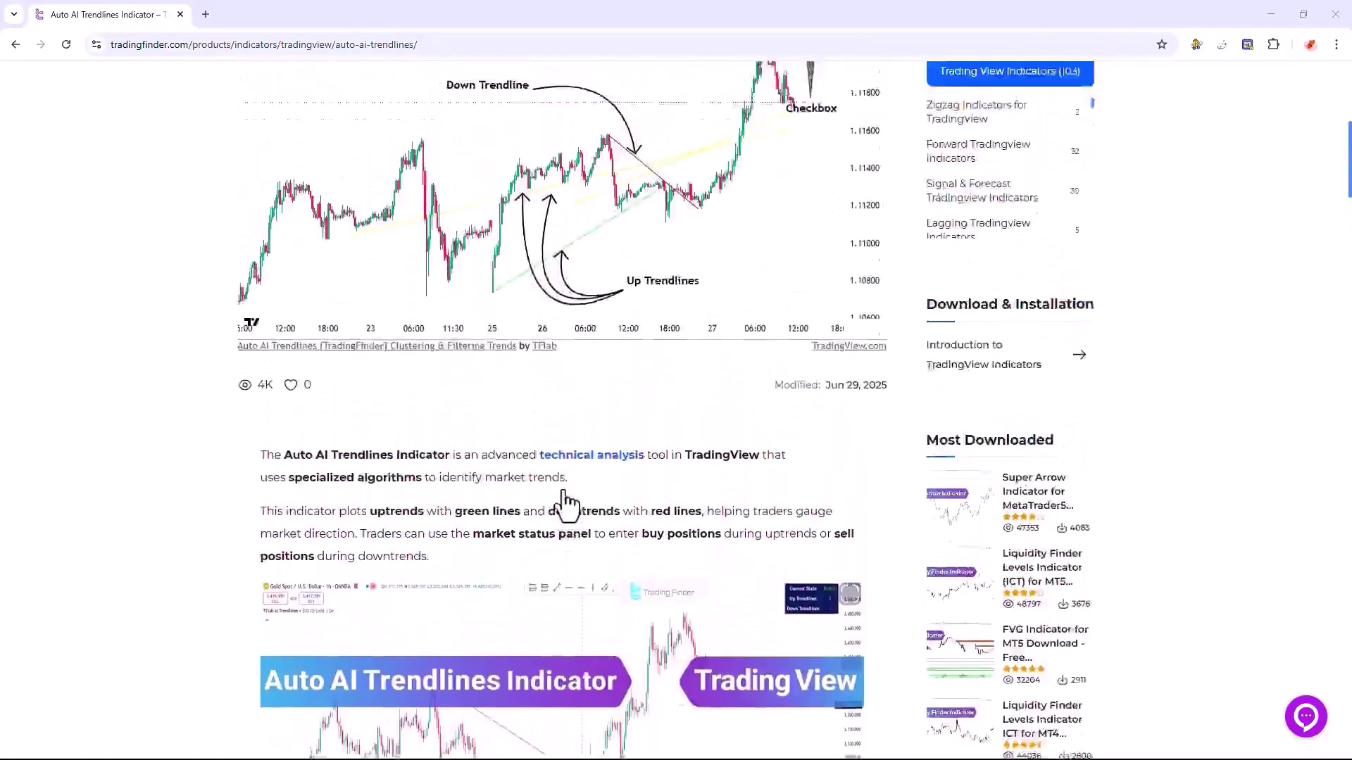
scroll(567, 505, up, 1)
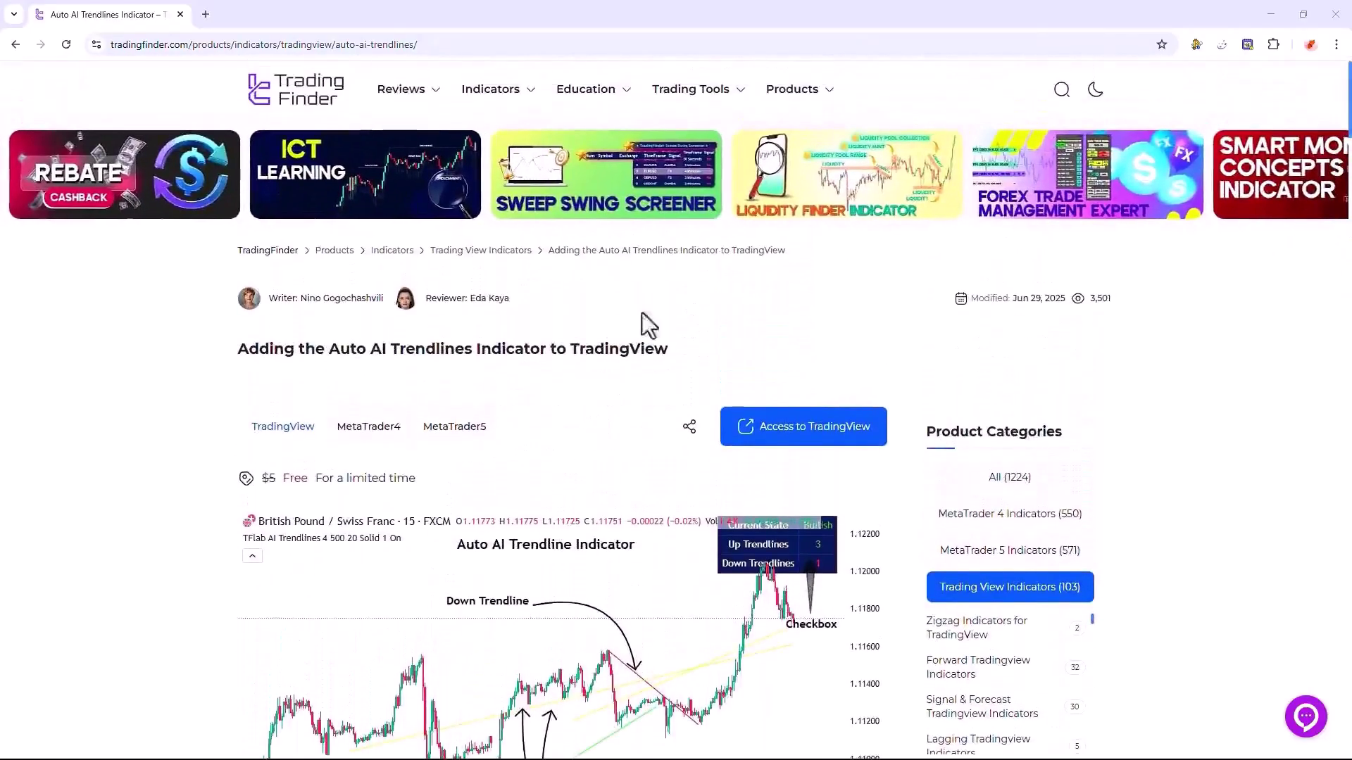
Add the Community script Auto AI Trendlines [TradingFinder] to the USDJPY chart and star it as a favourite
key(alt+Tab)
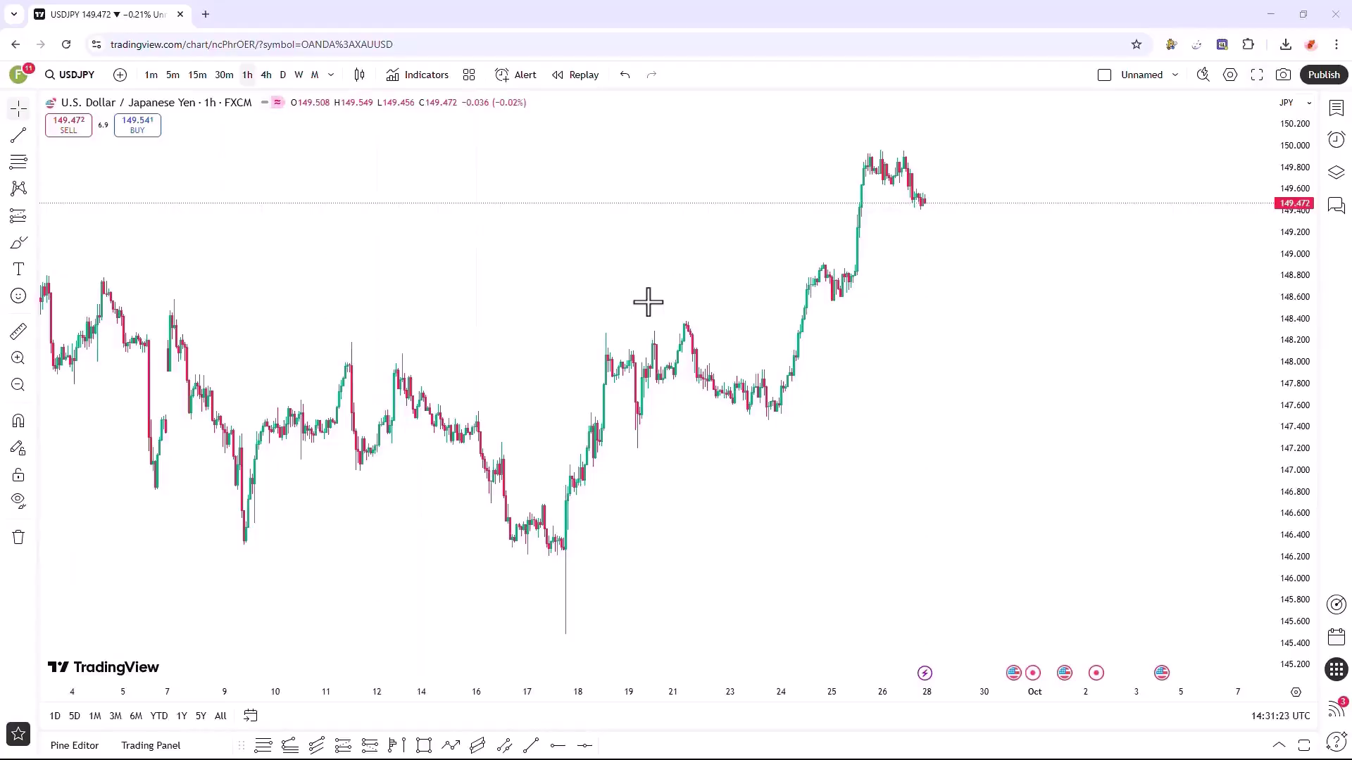
click(440, 78)
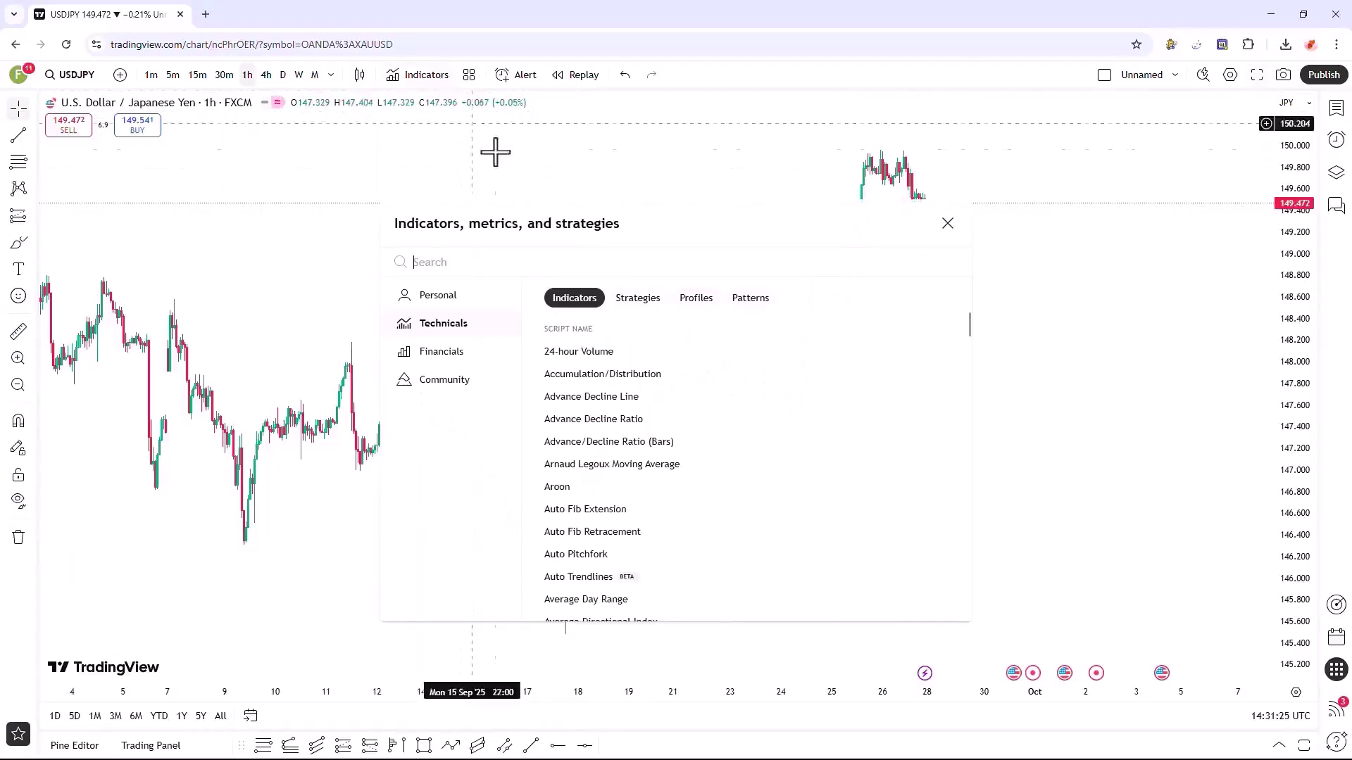
text(Auto AI Trendlines [TradingFinder])
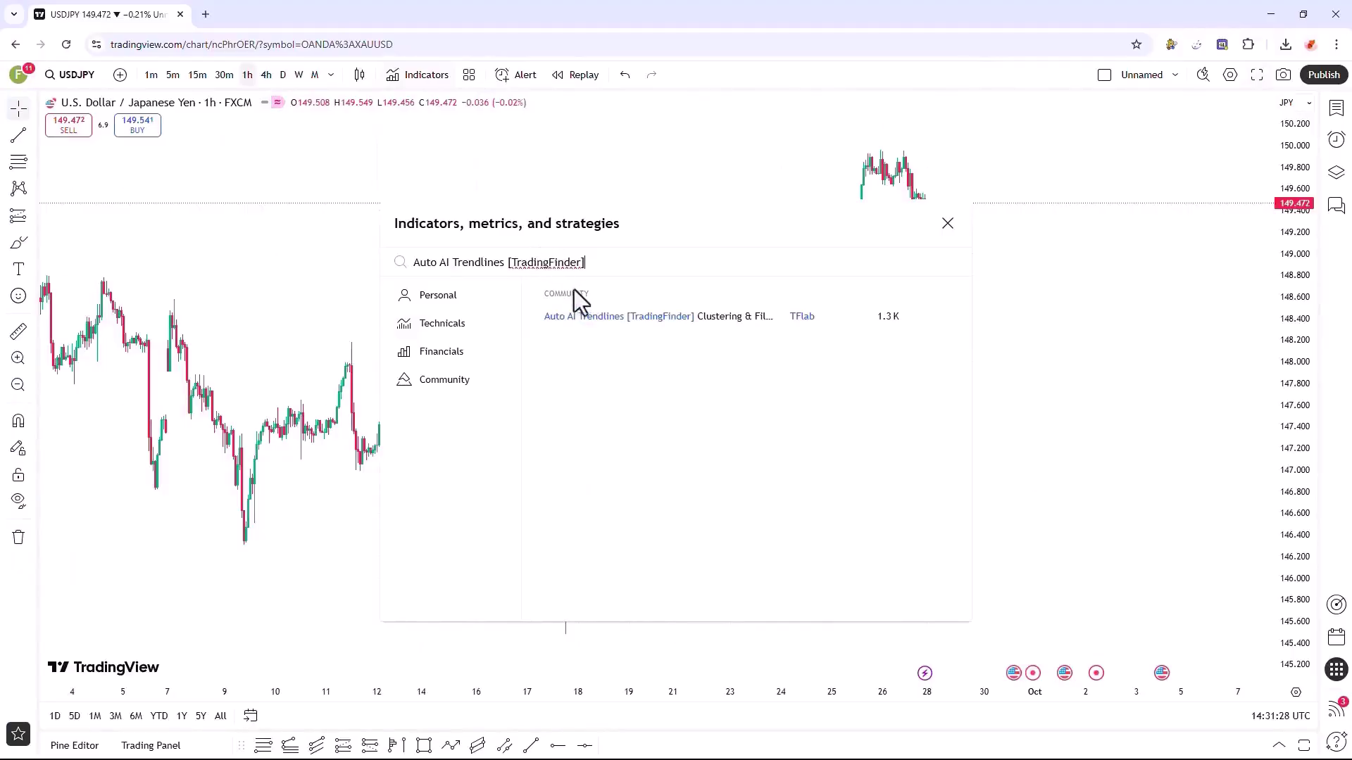
click(623, 316)
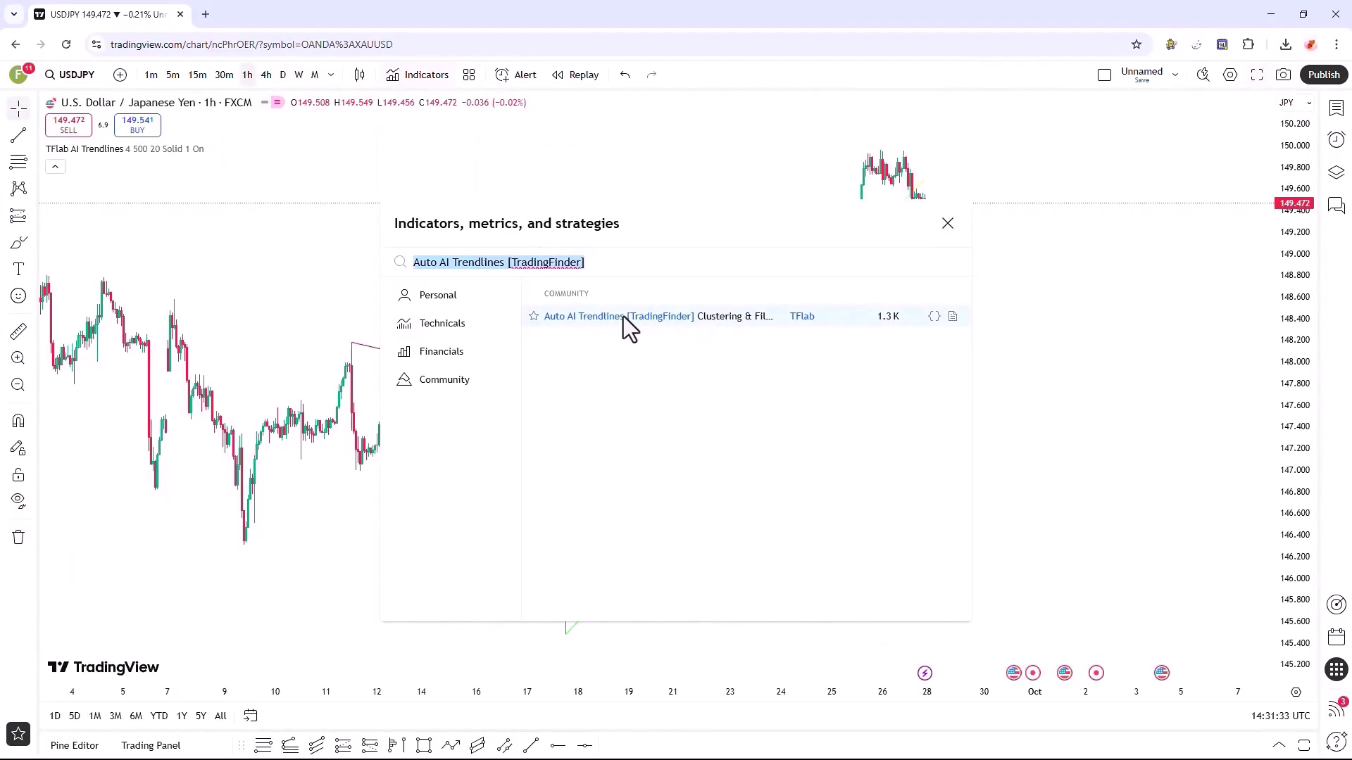
click(534, 316)
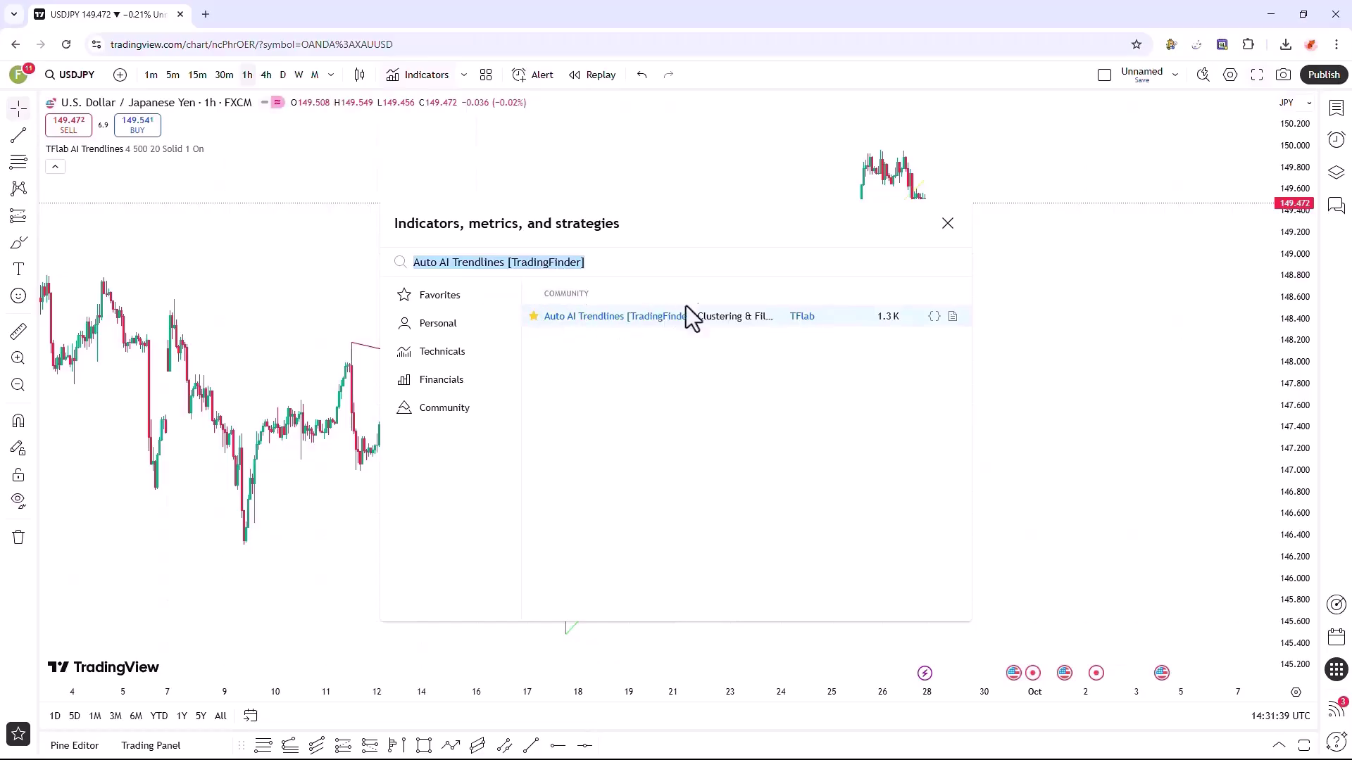
click(947, 224)
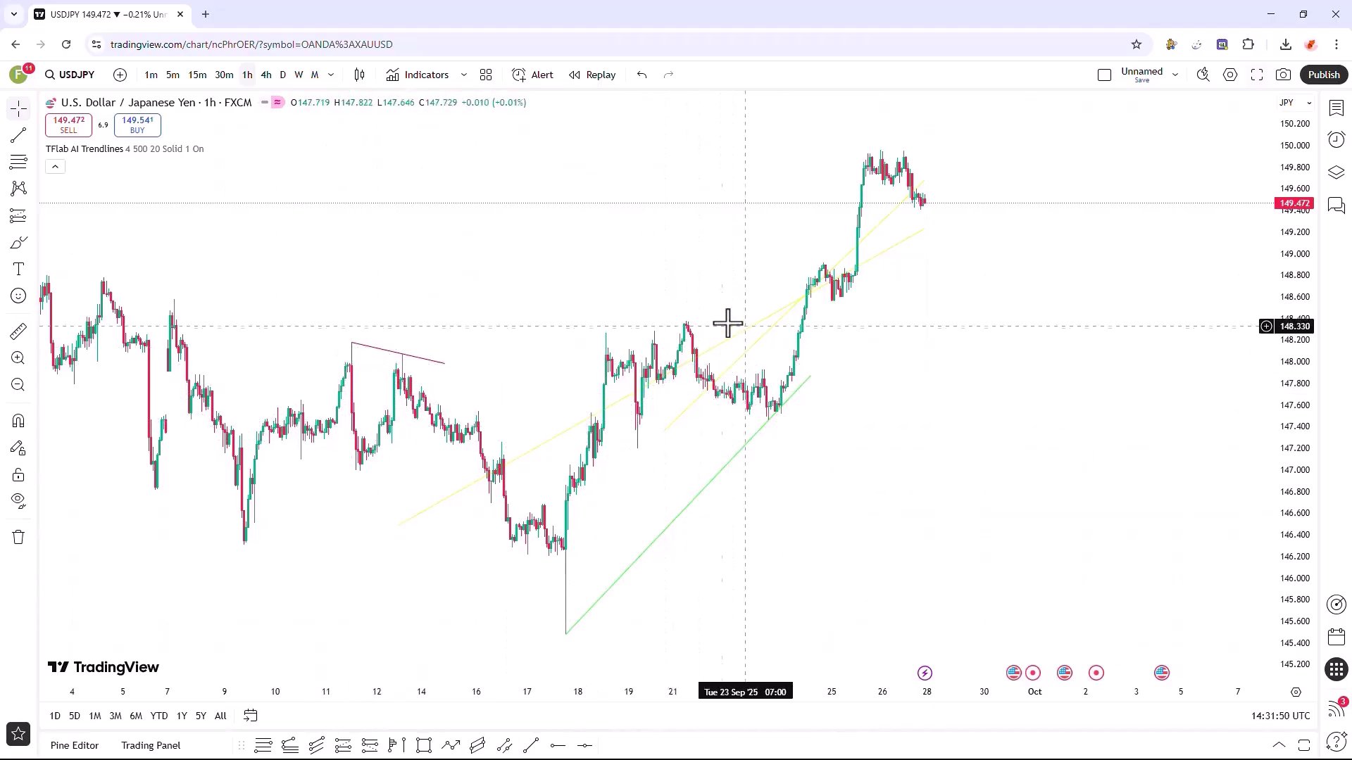
drag(580, 326, 529, 359)
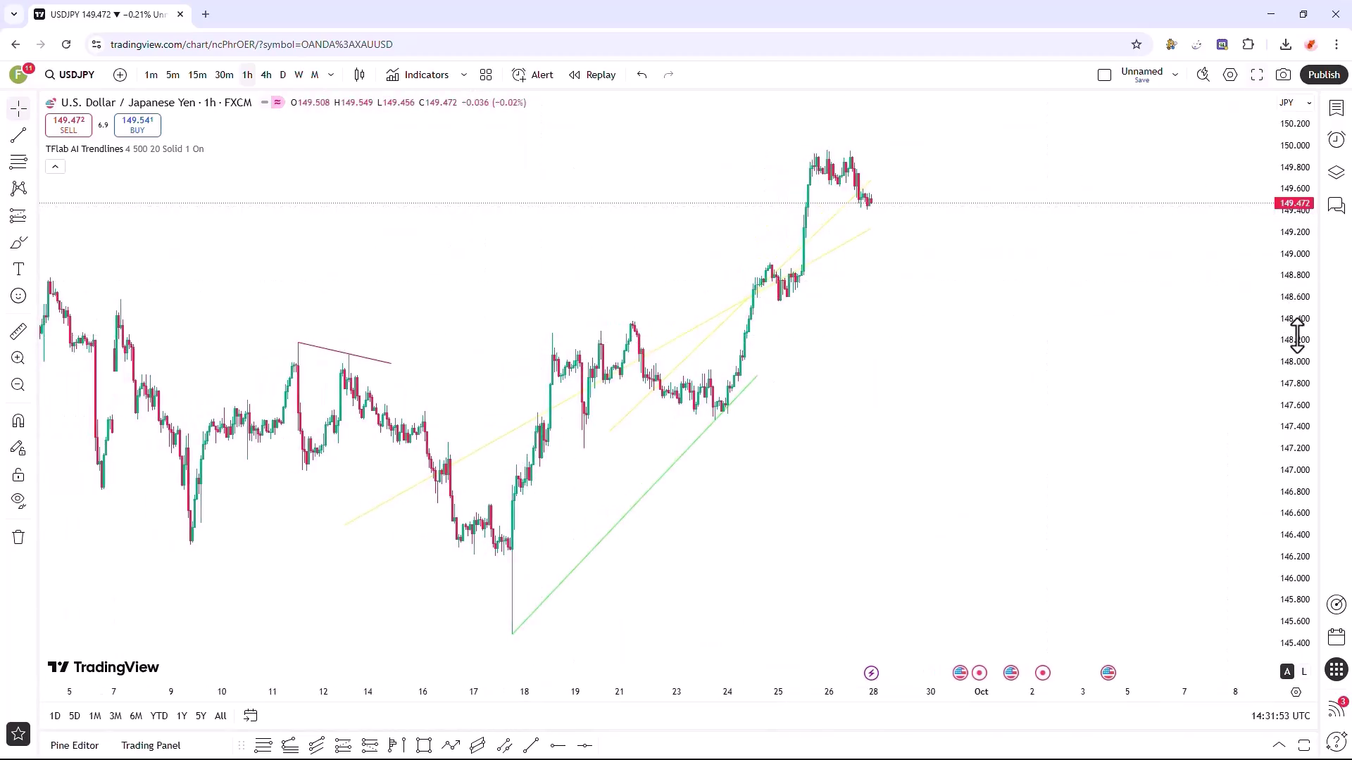
scroll(1256, 331, down, 1)
drag(640, 519, 643, 377)
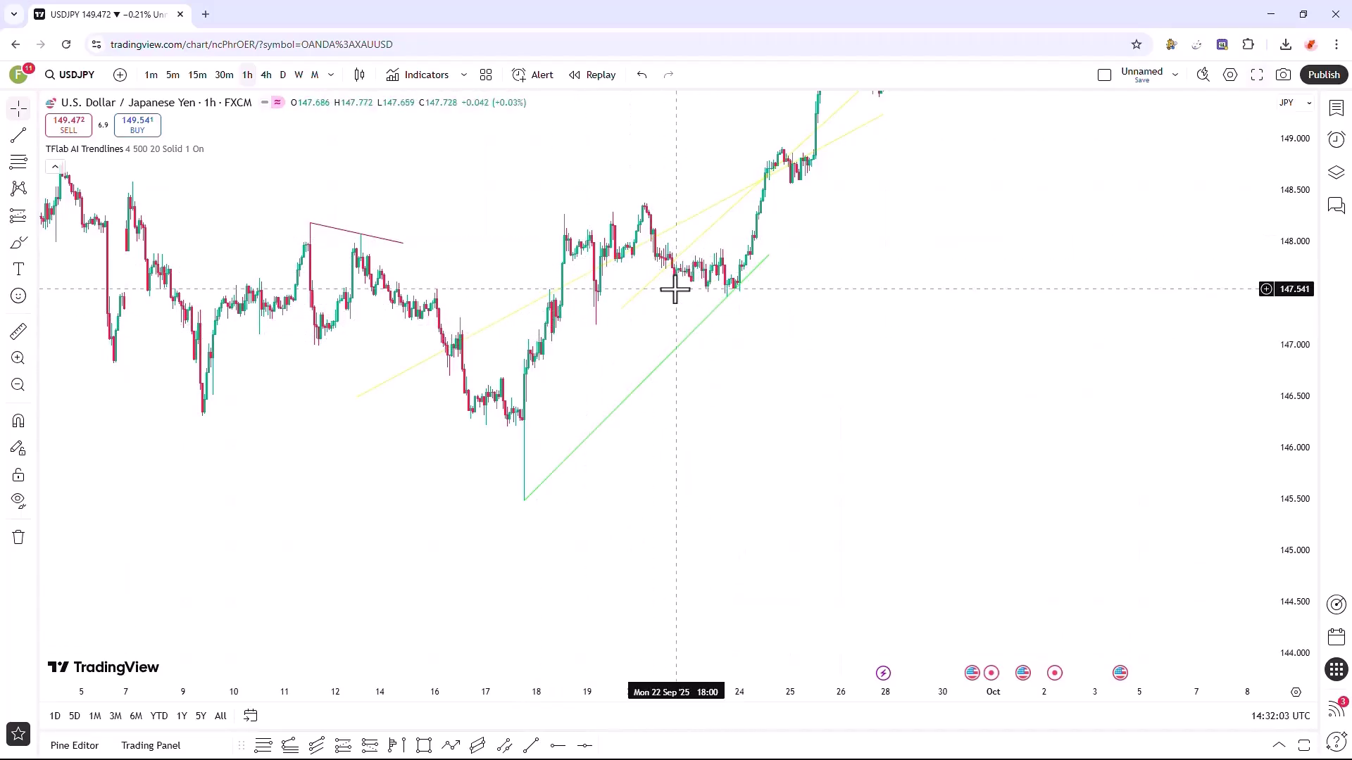
drag(623, 325, 625, 426)
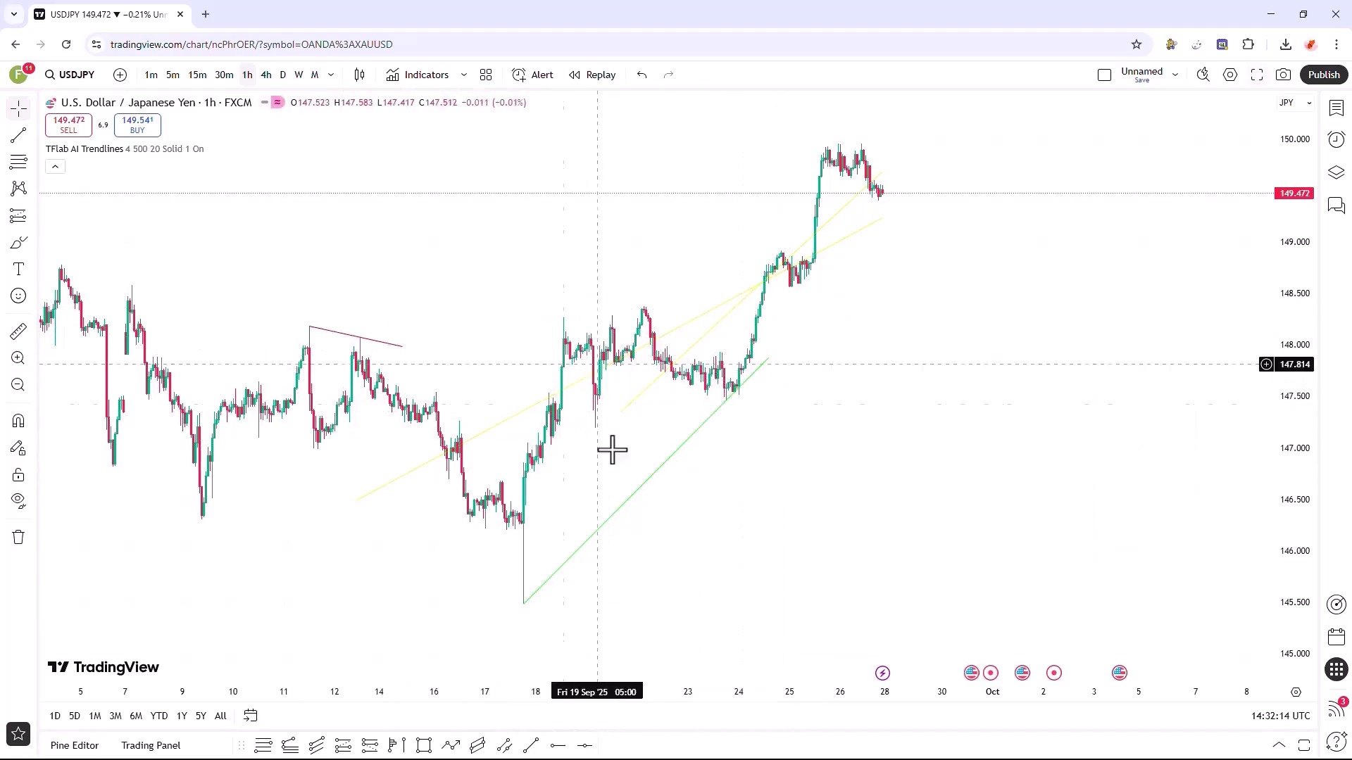
mouse_move(113, 155)
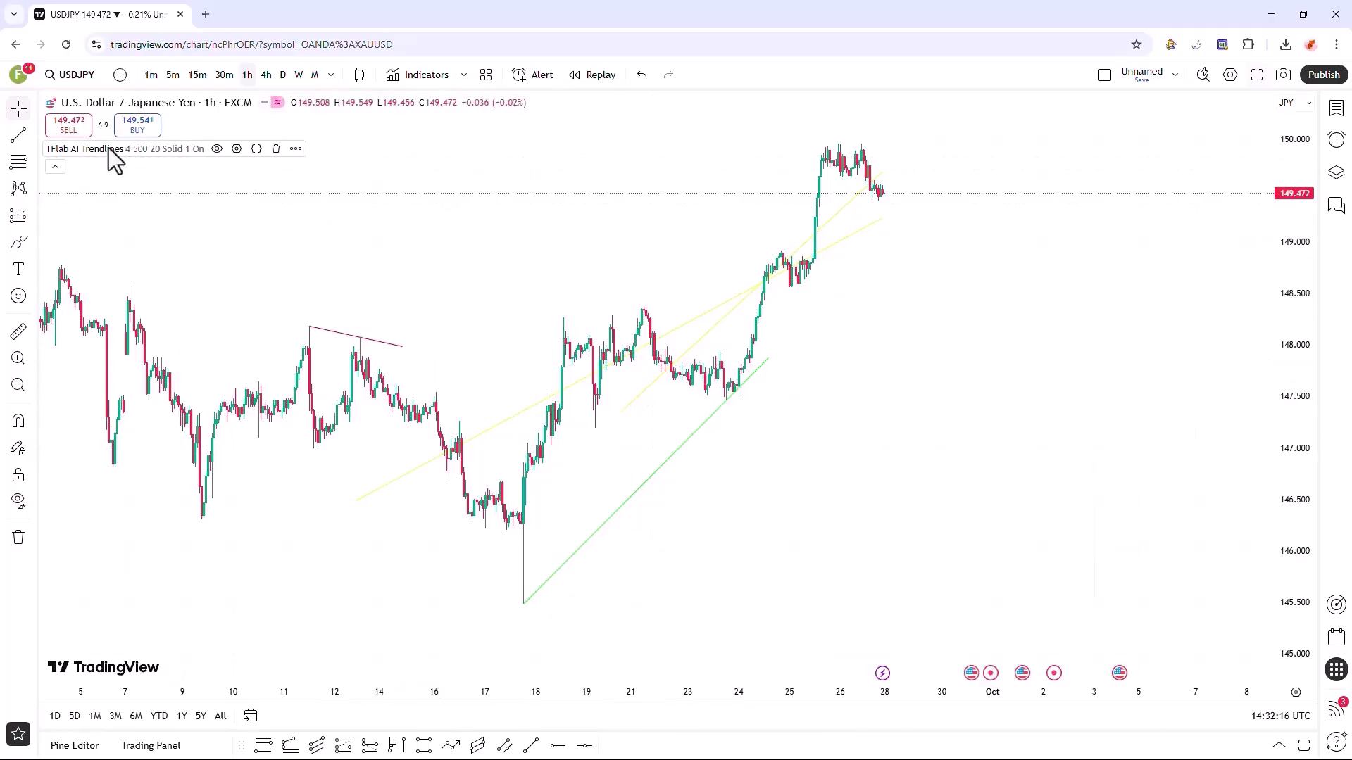
In the AI Trendlines settings, make the bullish colours blue and teal, keeping orange/red bearish
click(236, 149)
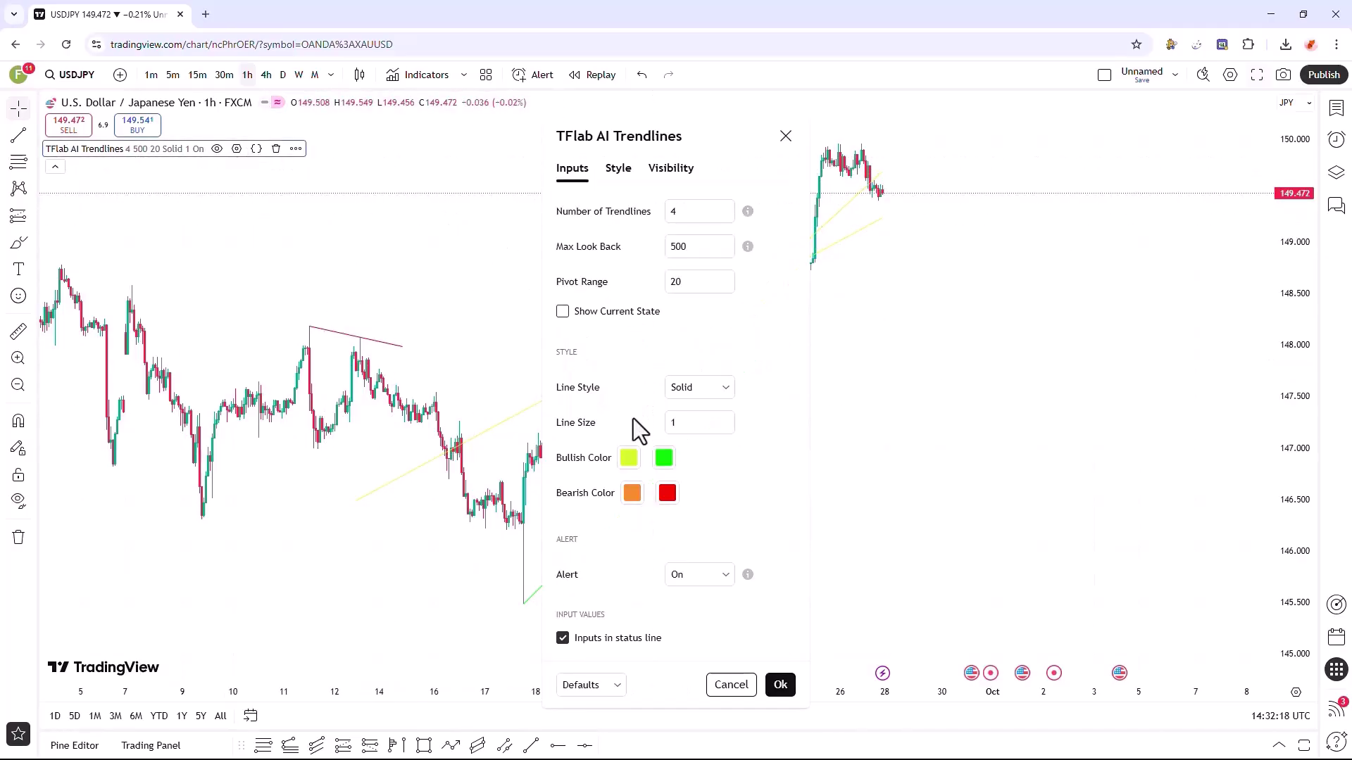
click(627, 458)
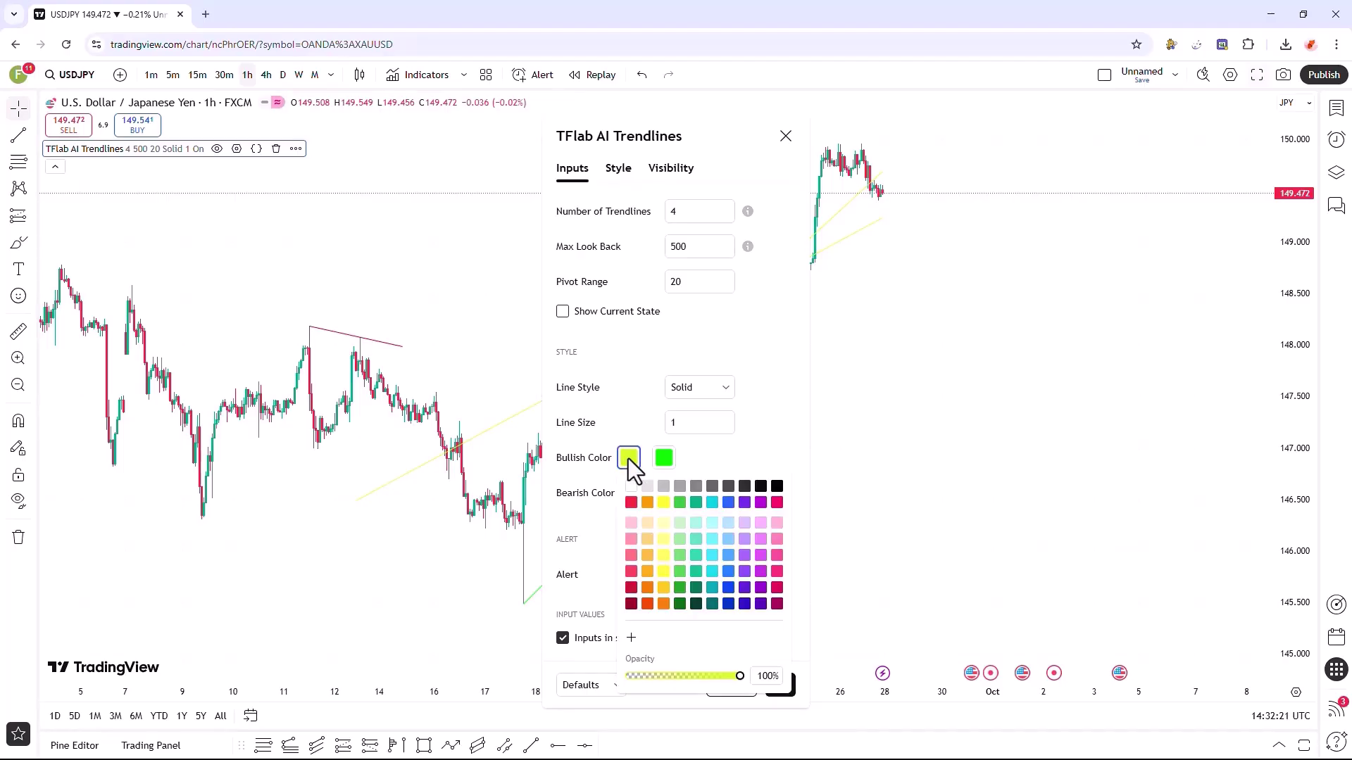
click(728, 502)
click(664, 458)
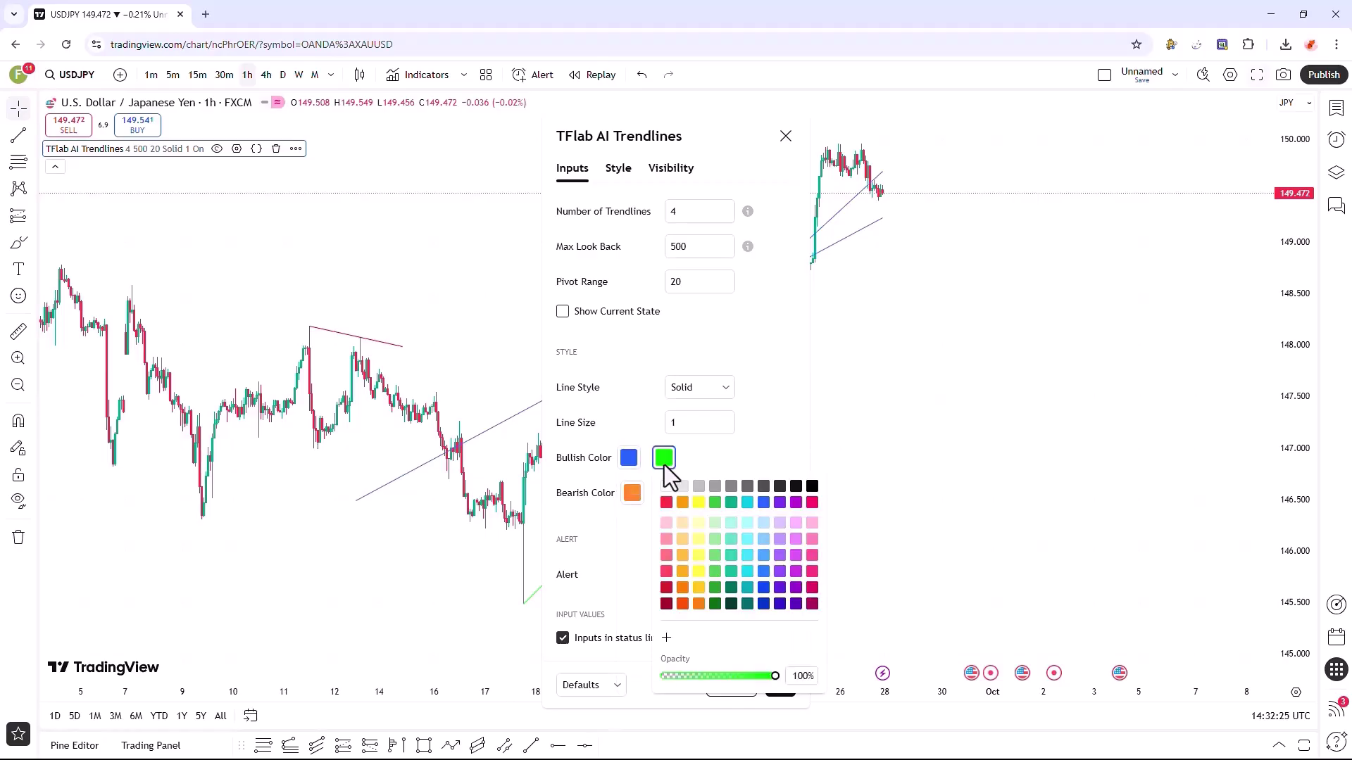
click(730, 504)
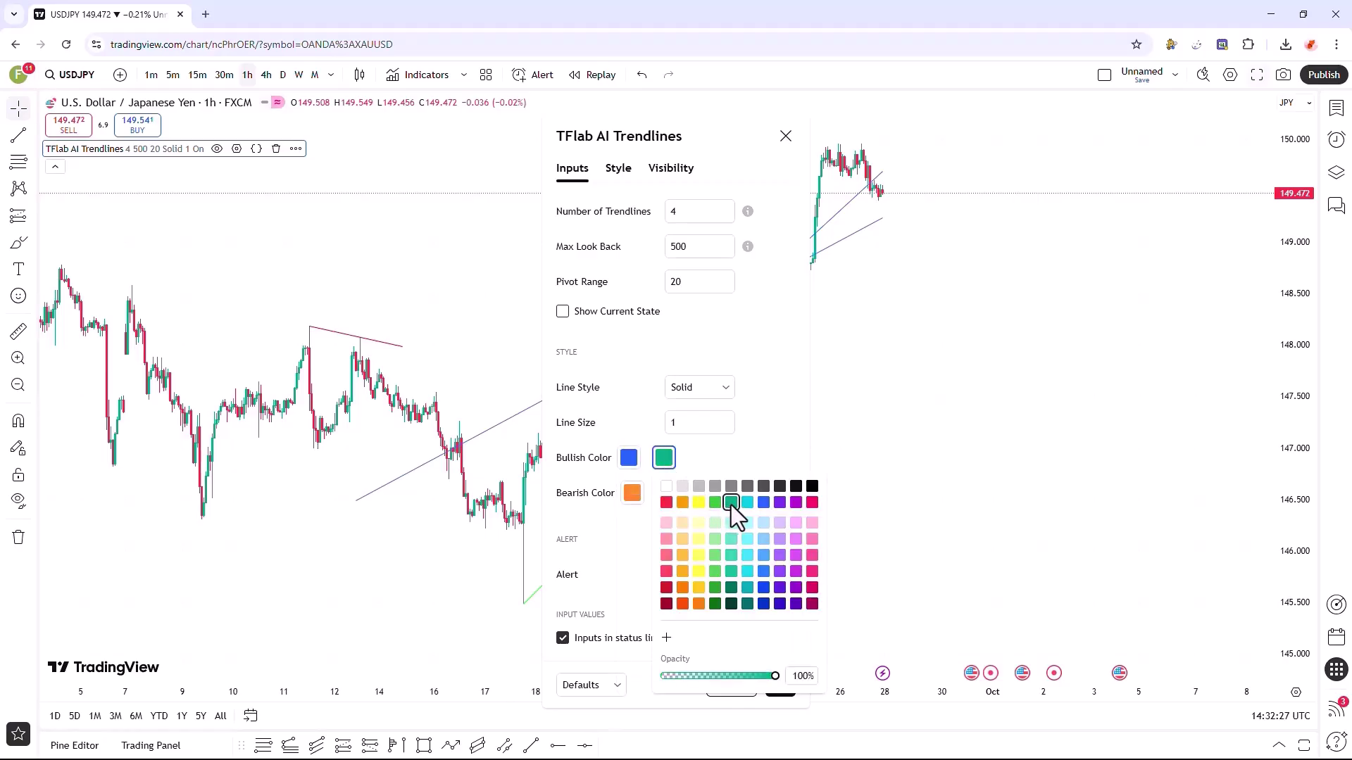
click(632, 501)
click(632, 501)
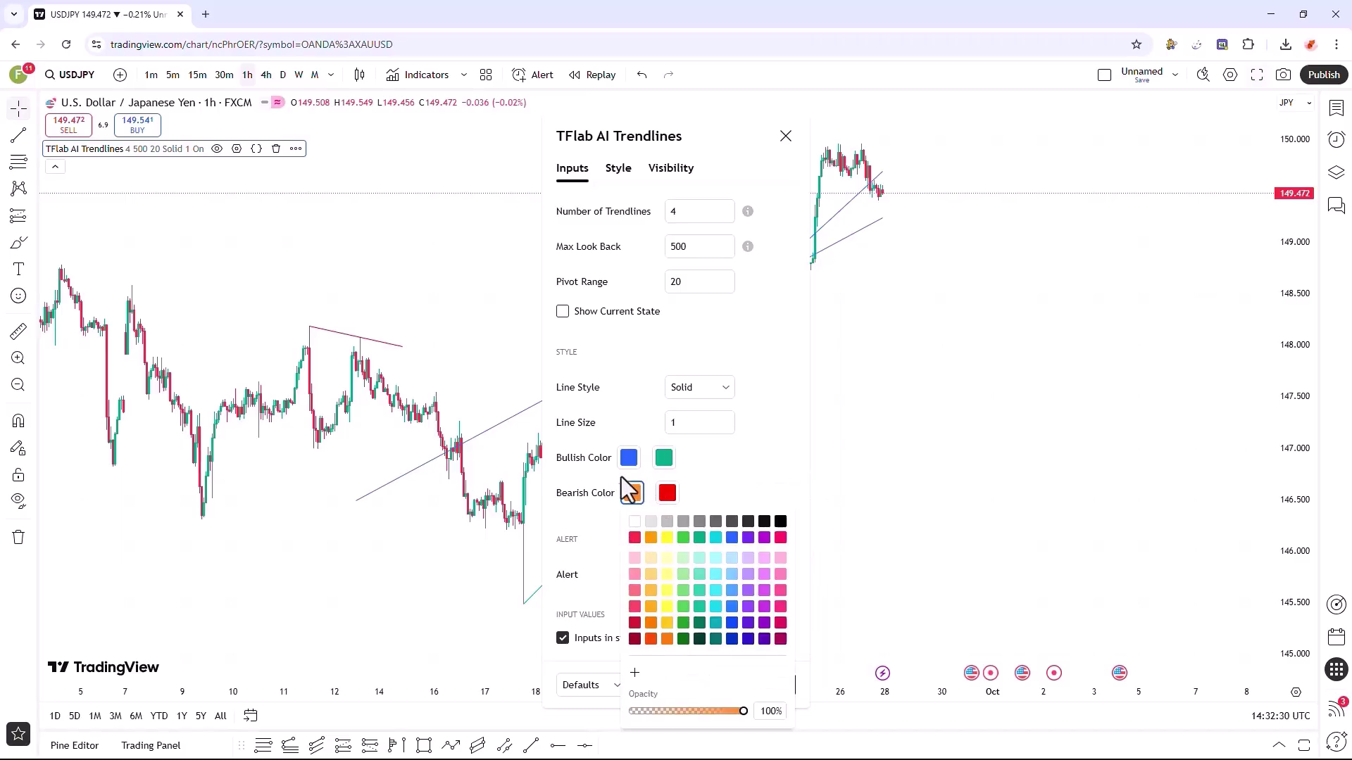
click(666, 496)
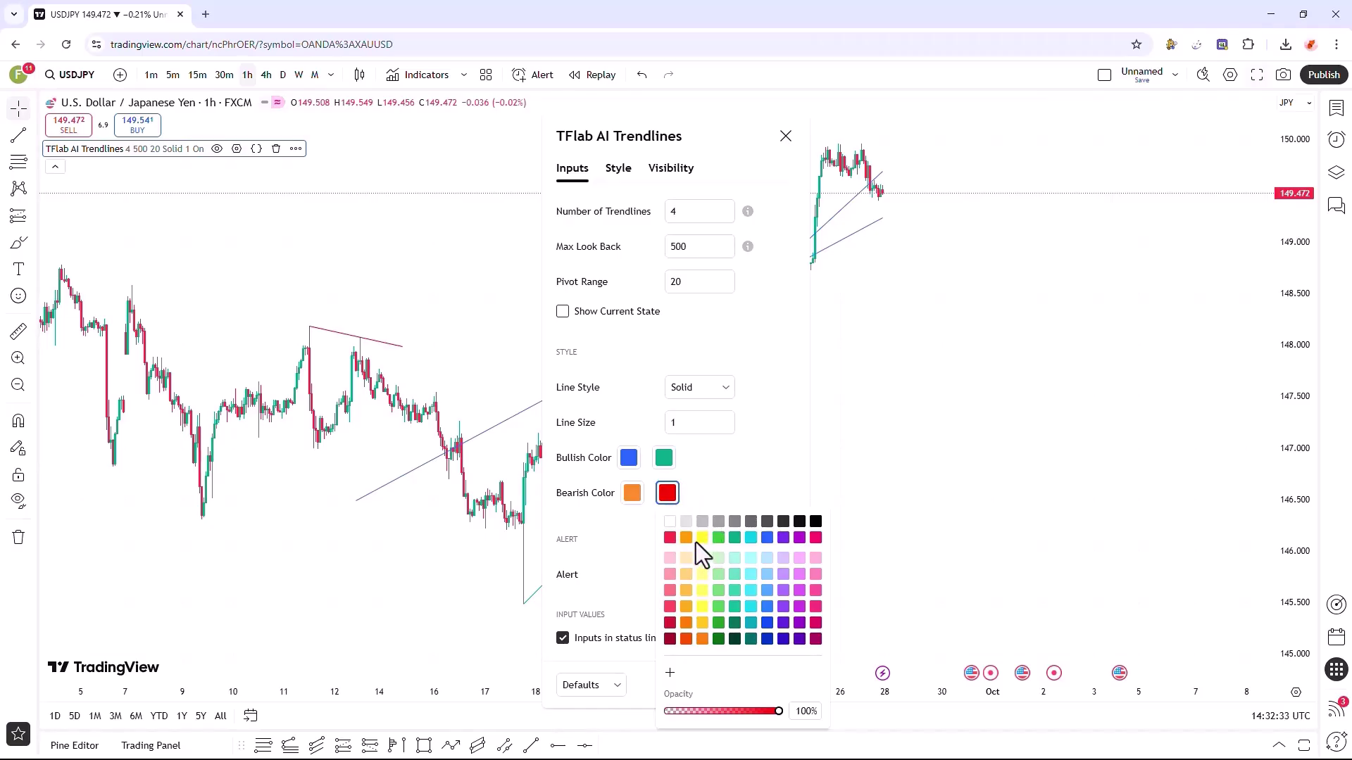
Set Line Size to 4, tick Show Current State, and apply the settings with Ok
click(717, 429)
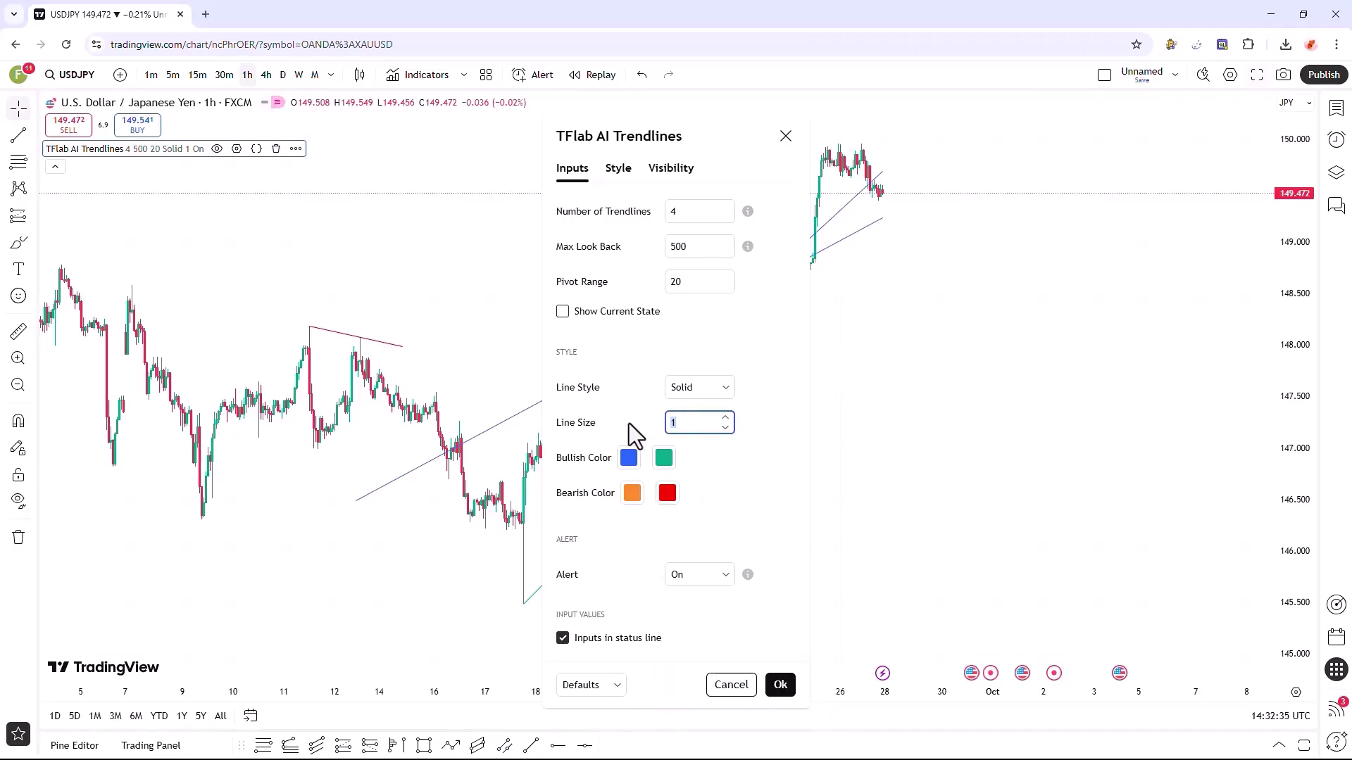
text(4)
click(564, 336)
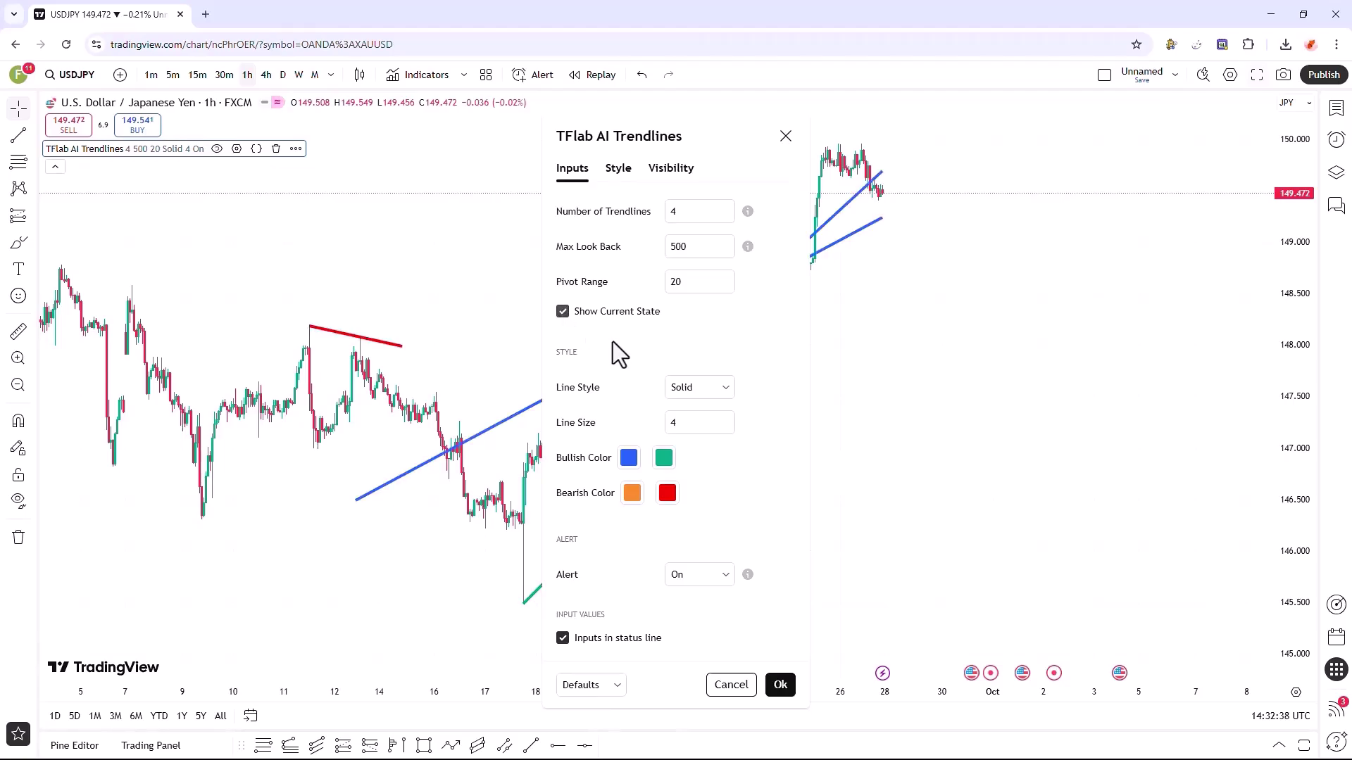
click(781, 685)
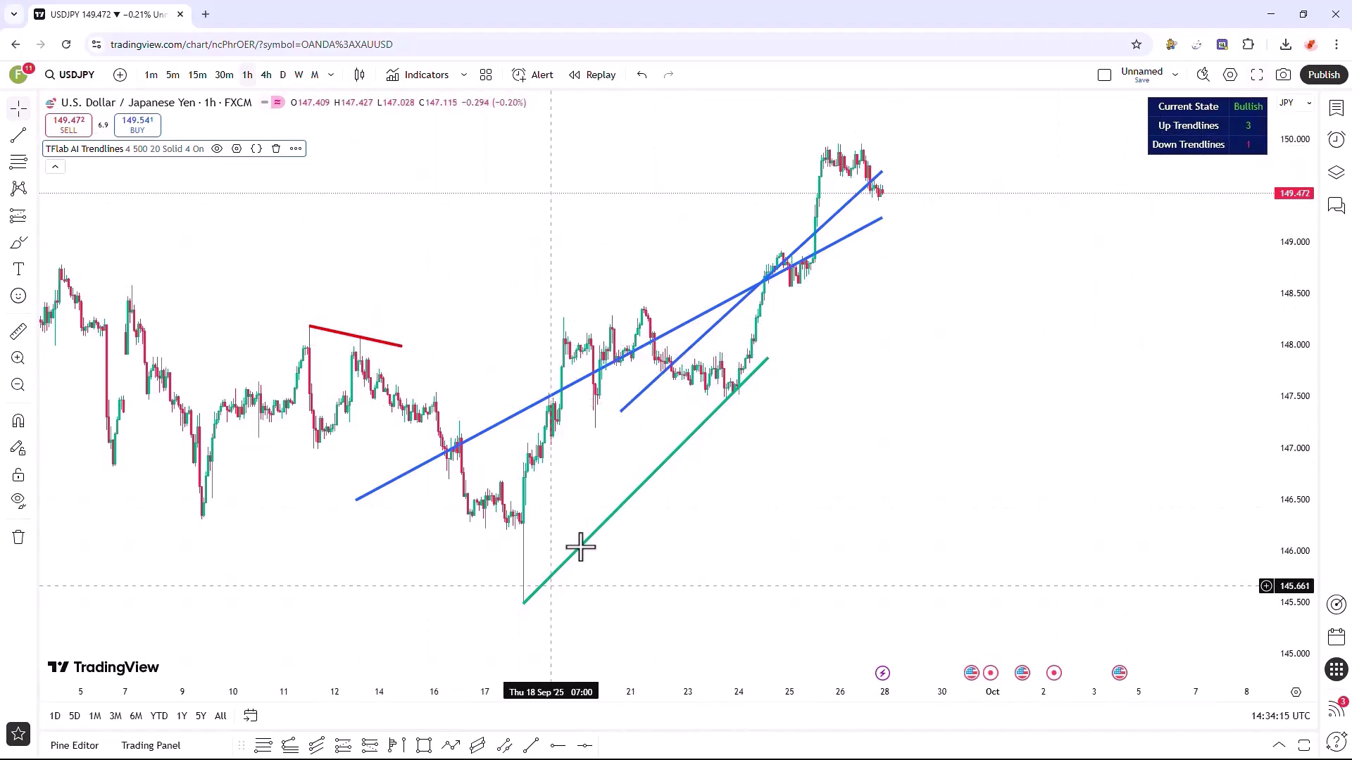
Review Number of Trendlines, Max Look Back and Pivot Range, re-tick Show Current State, and view Line Style choices
click(236, 150)
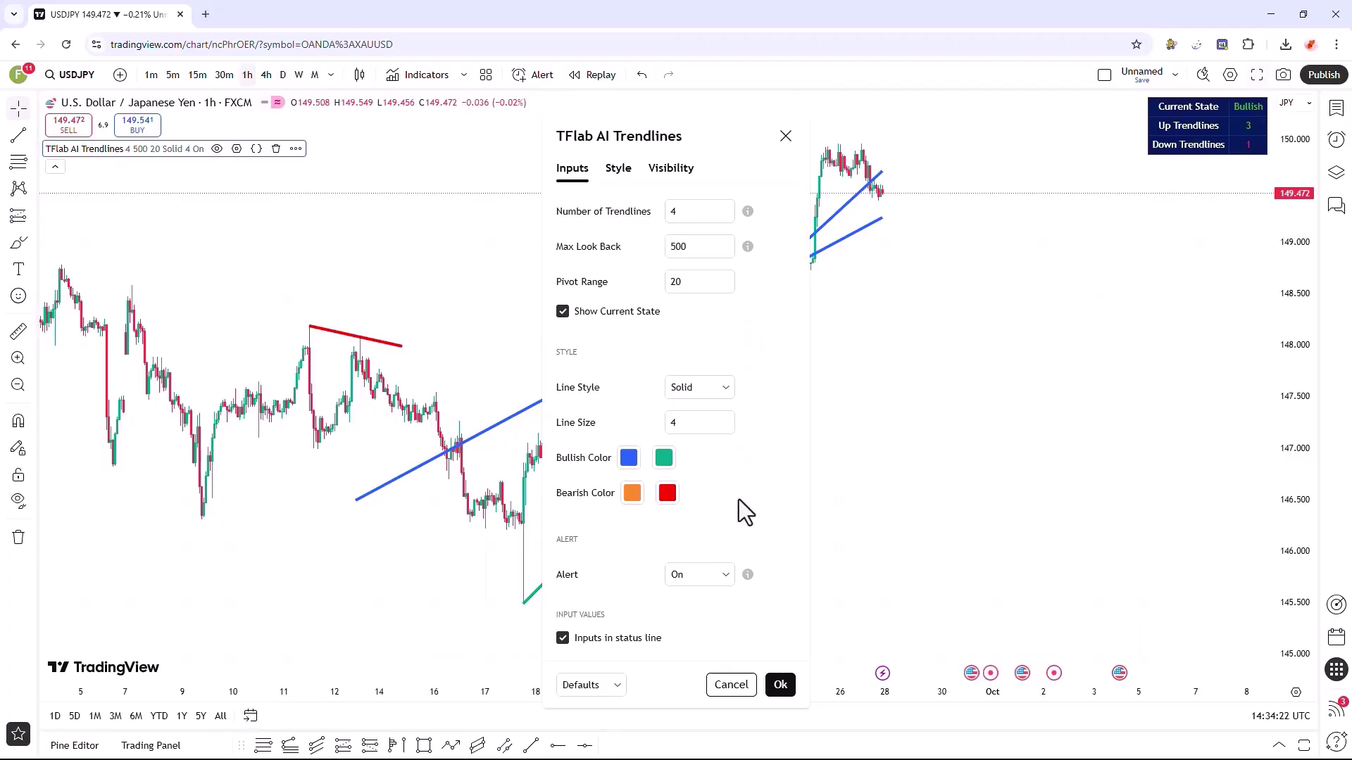
click(686, 214)
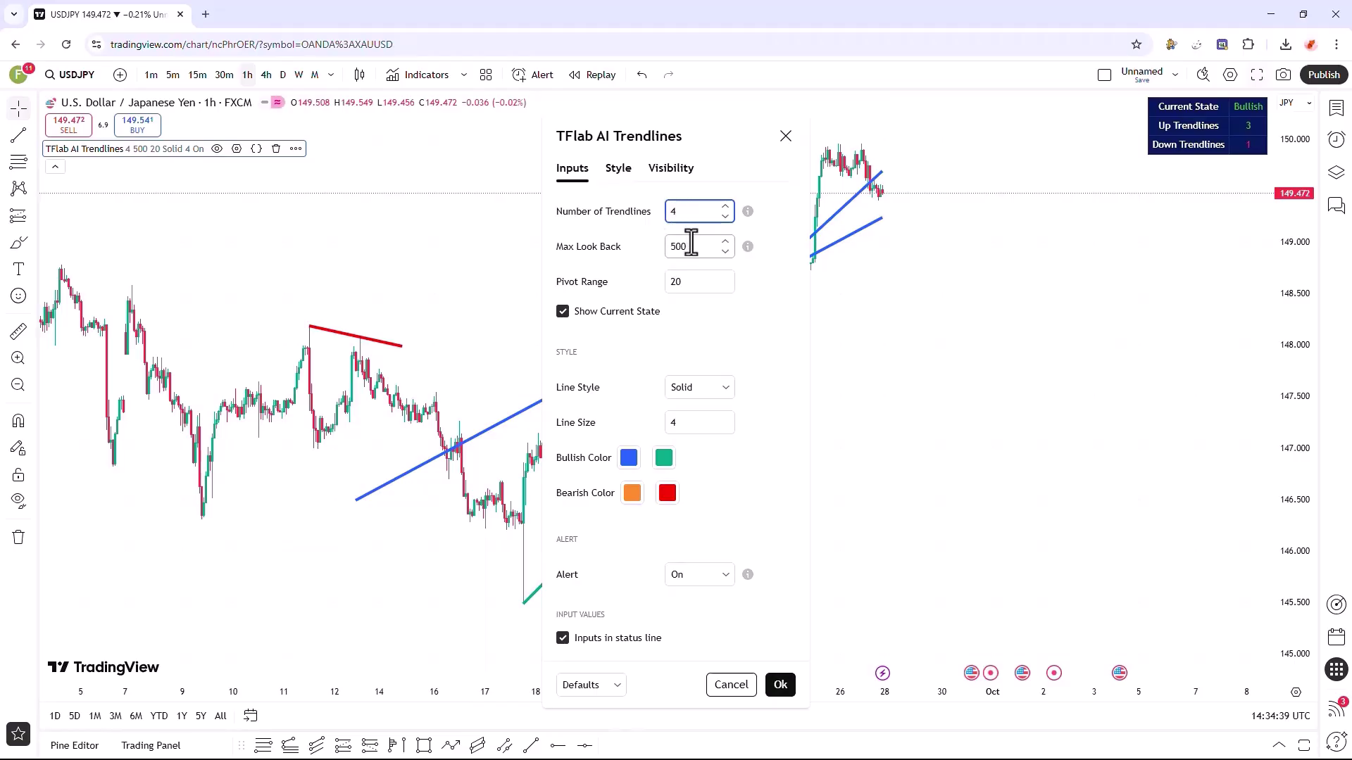
click(691, 245)
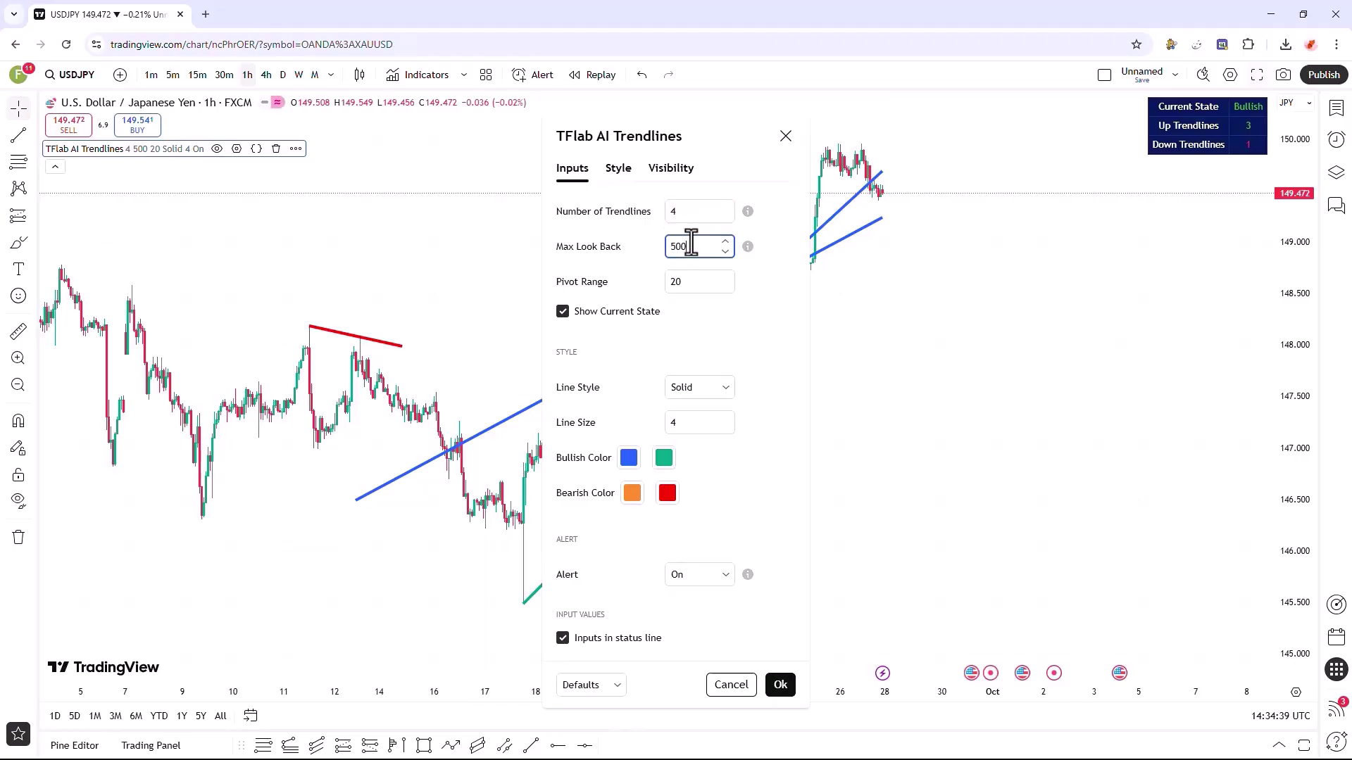
click(695, 288)
click(567, 311)
click(699, 396)
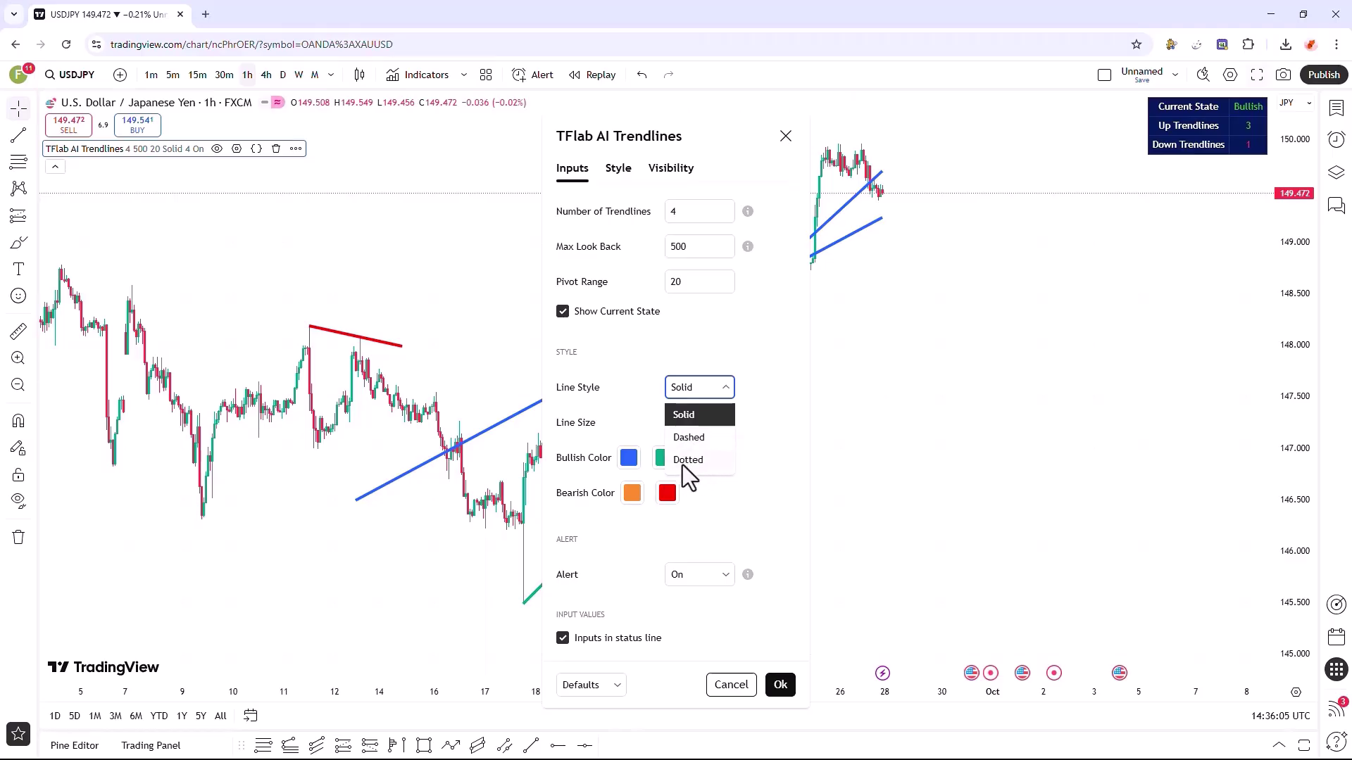
click(628, 425)
click(697, 425)
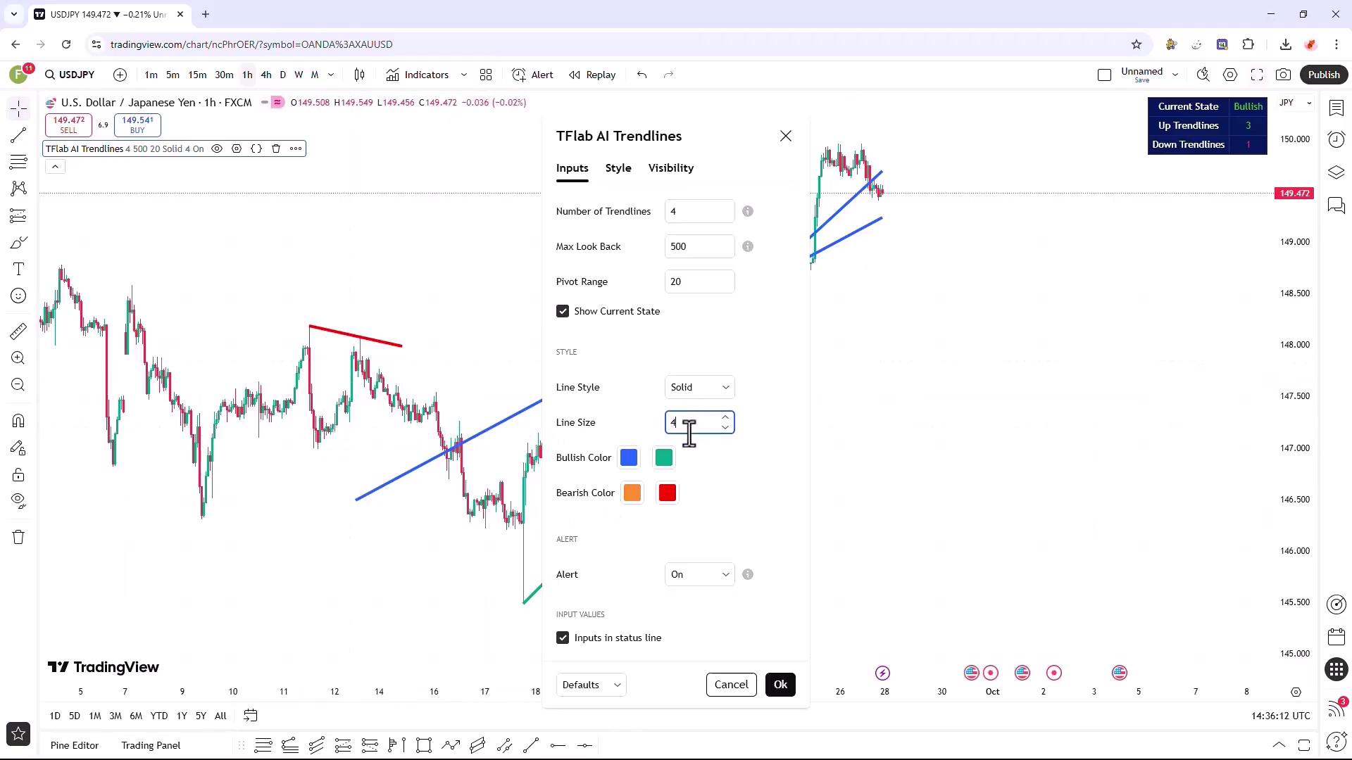
click(632, 458)
click(629, 490)
click(630, 493)
click(670, 459)
click(685, 470)
click(669, 493)
click(694, 482)
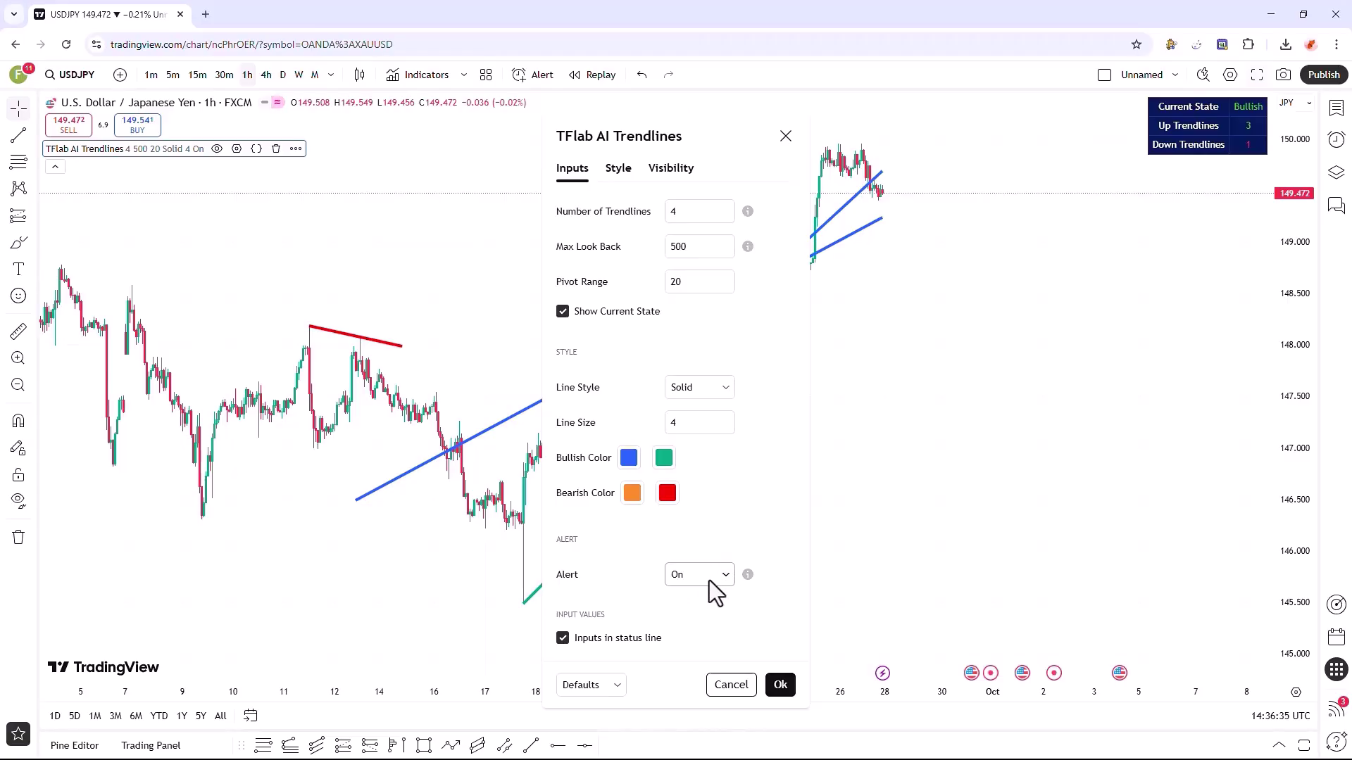
click(586, 640)
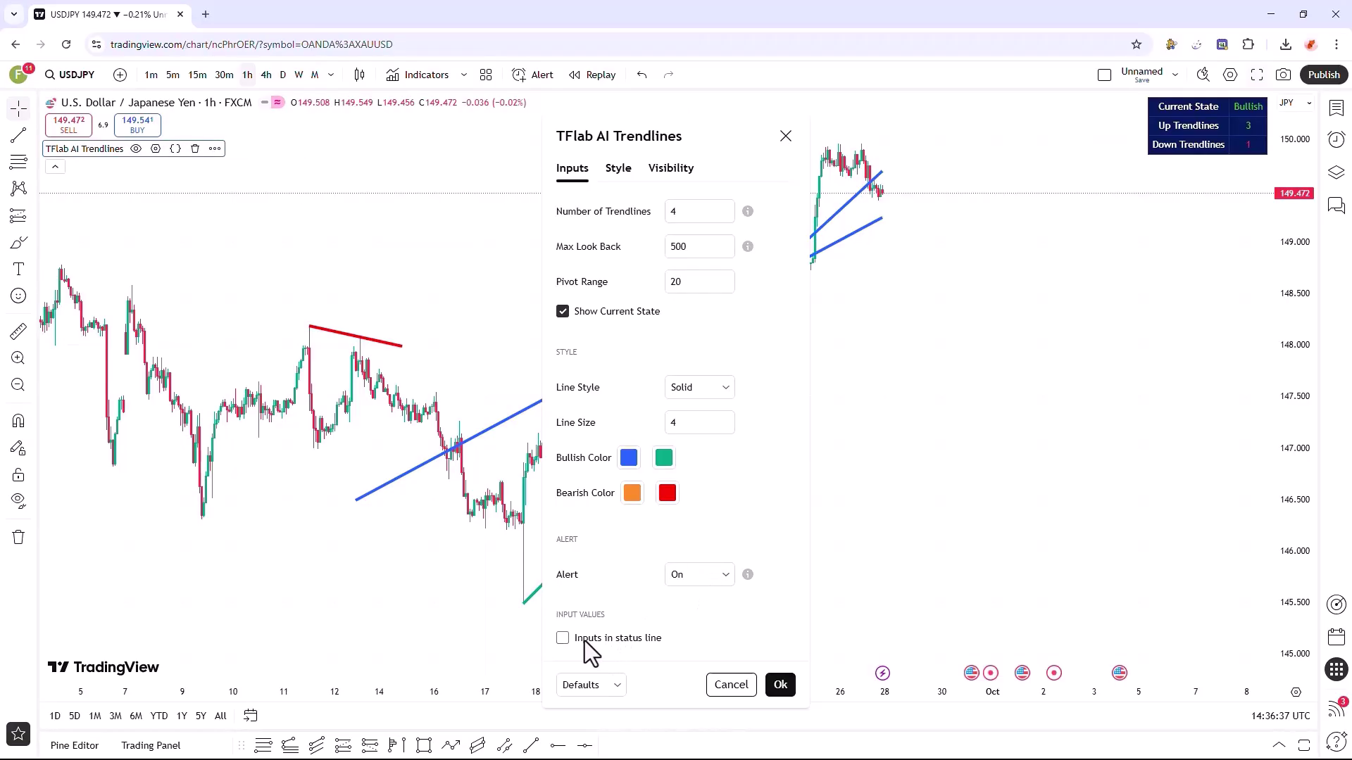
click(583, 640)
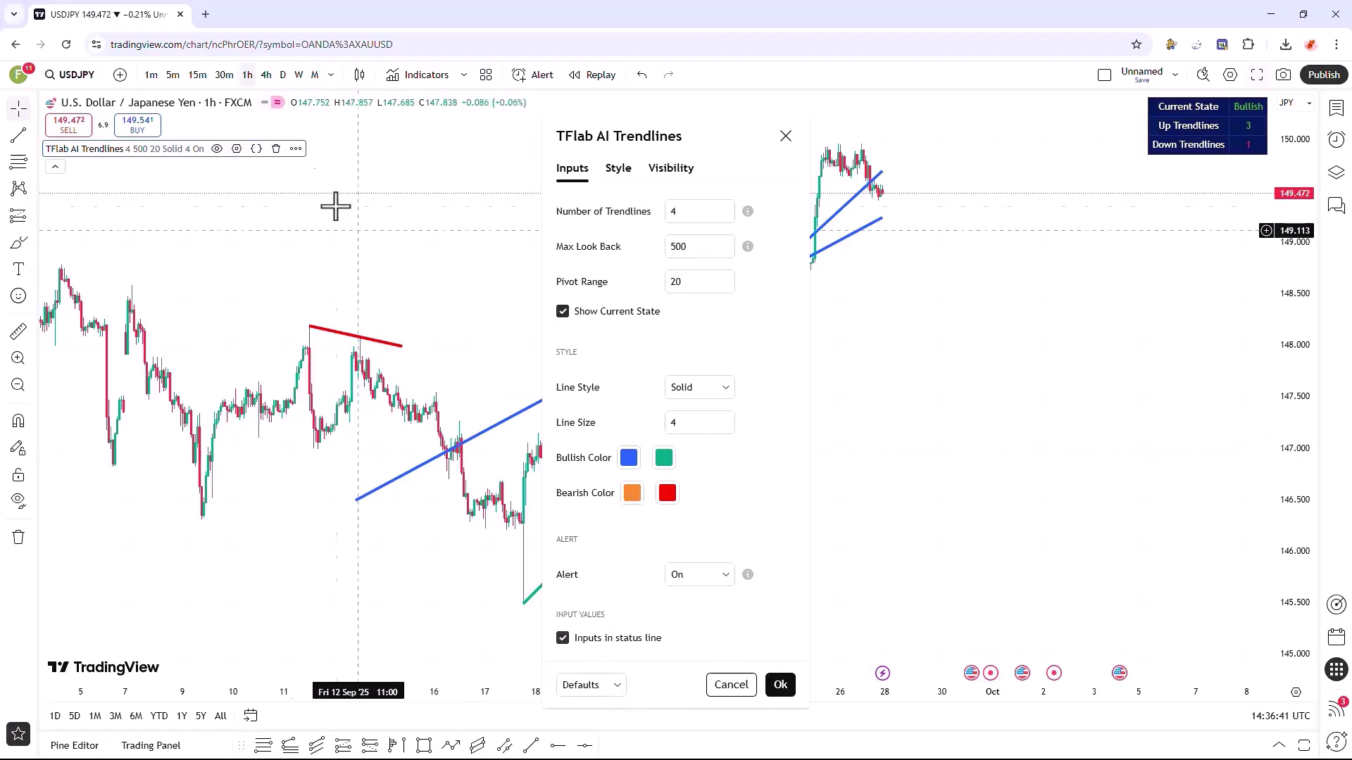
click(563, 638)
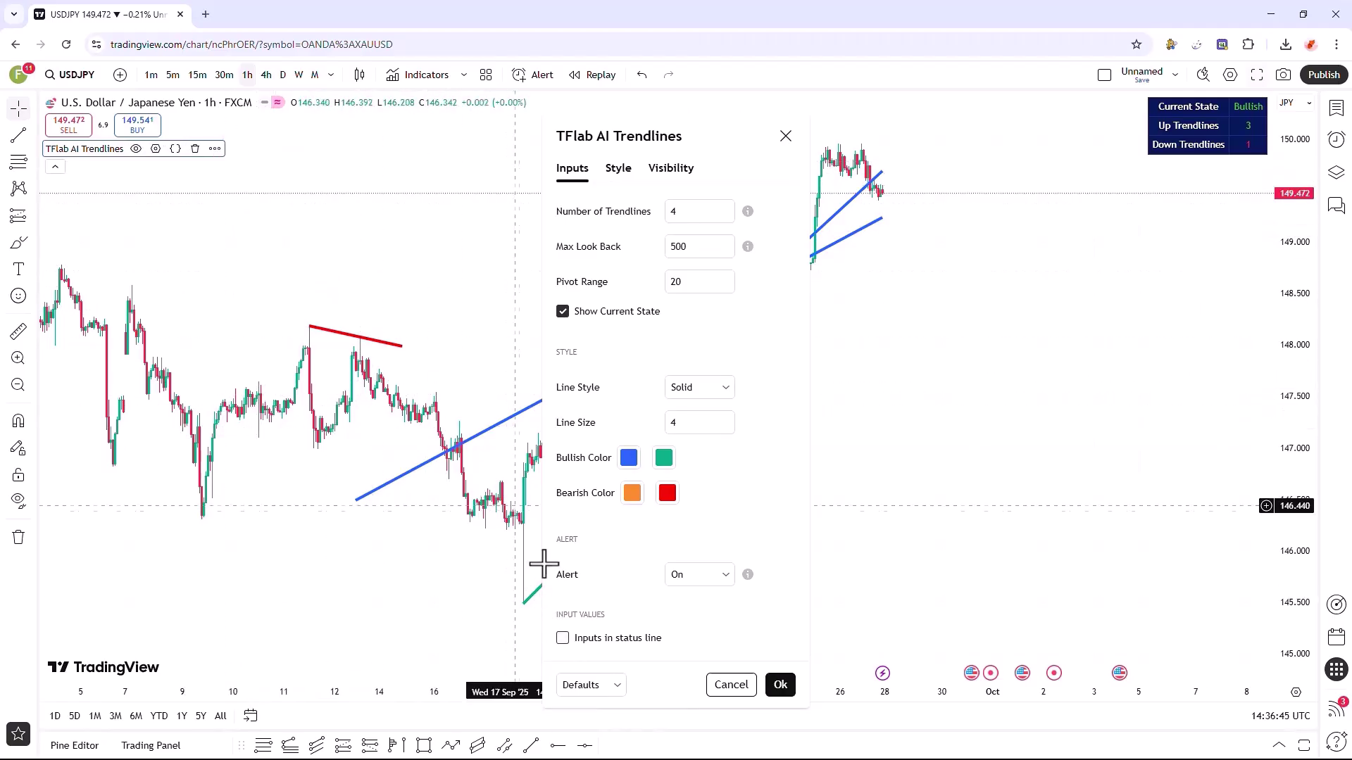
click(567, 642)
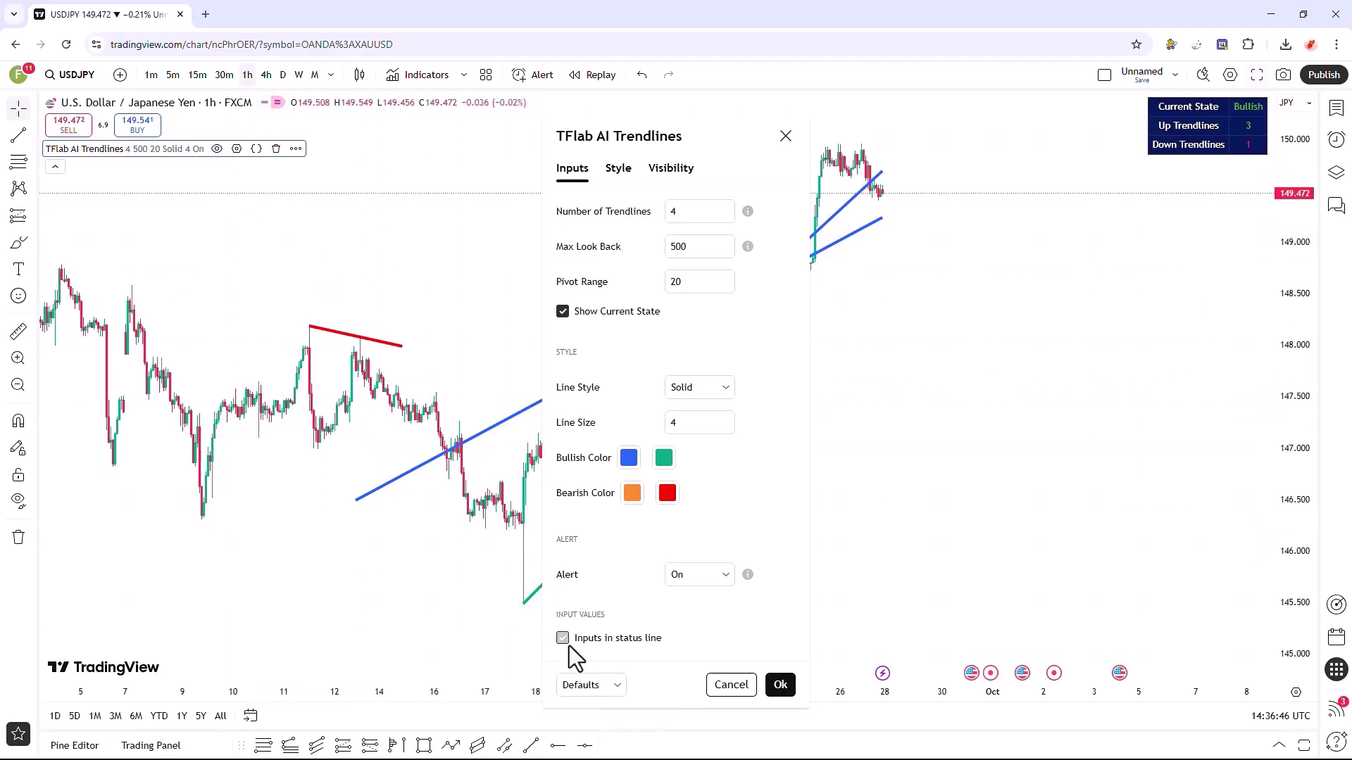
Confirm the TFlab AI Trendlines settings with Ok, keeping the current values
click(780, 686)
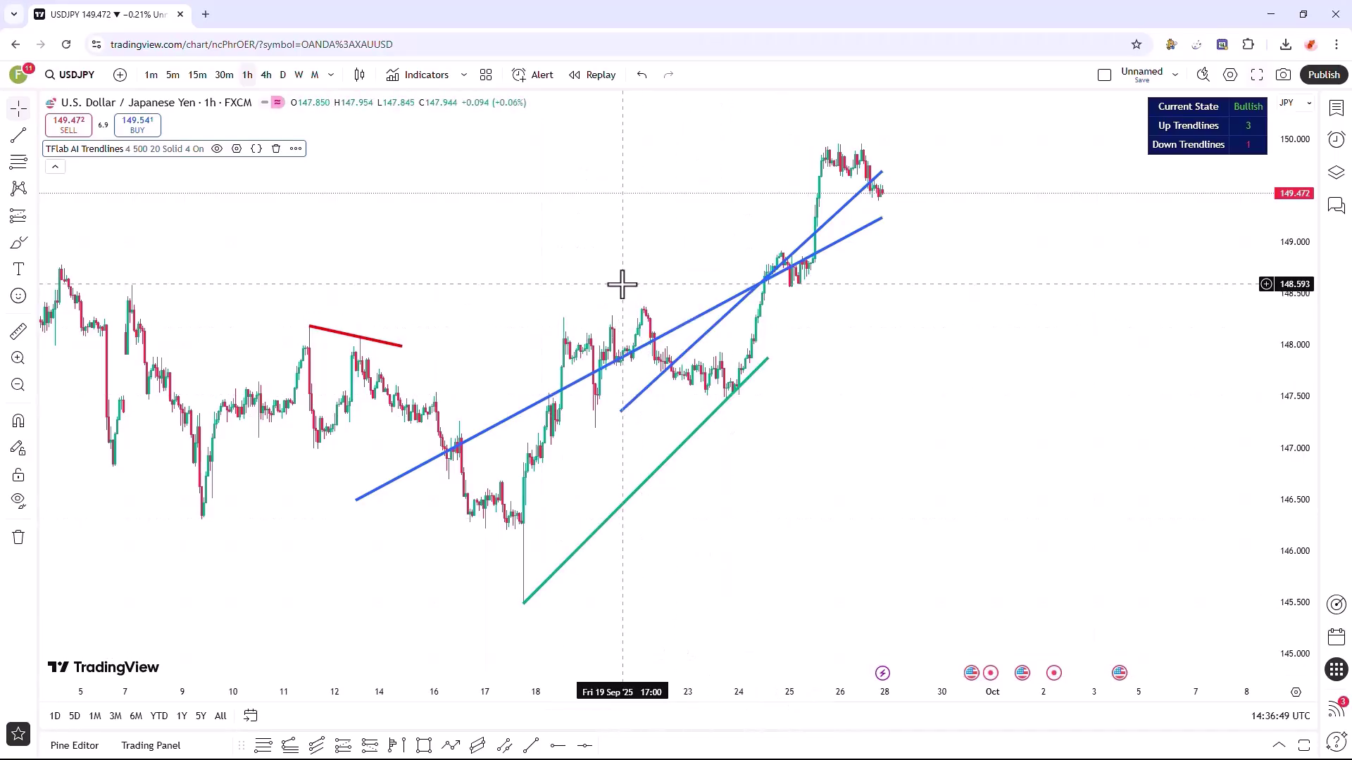